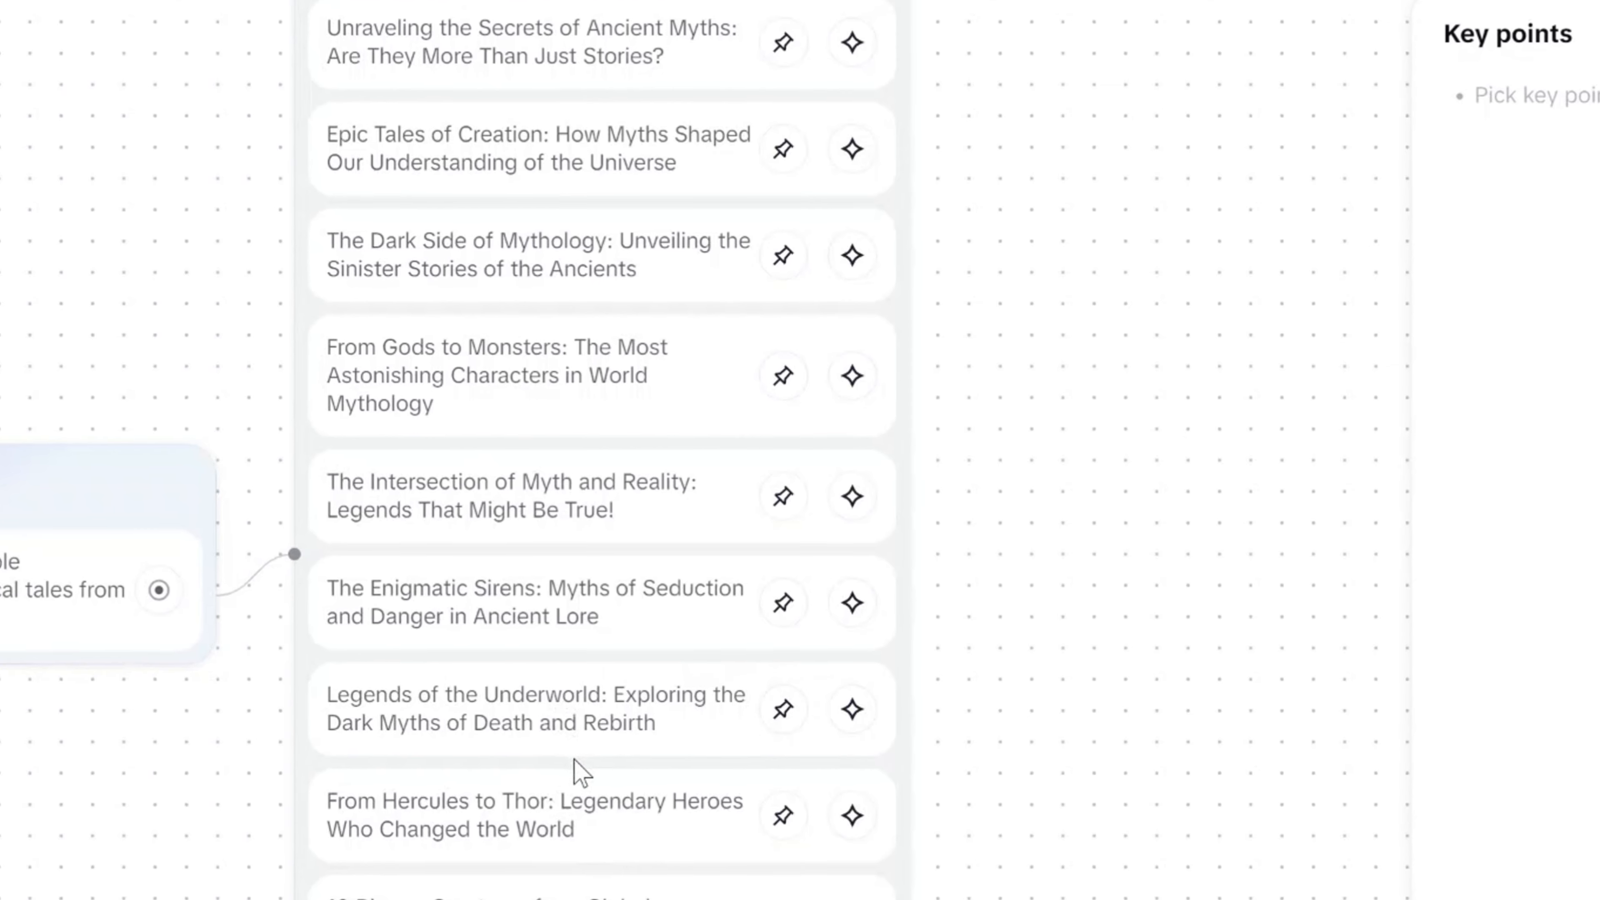
Pin the topic "10 Bizarre Creatures from Global Mythology That Will Leave You Speechless" and add the key point "Write a narrative transcript for a dramatic youtube video".
scroll(611, 845, down, 1)
click(777, 790)
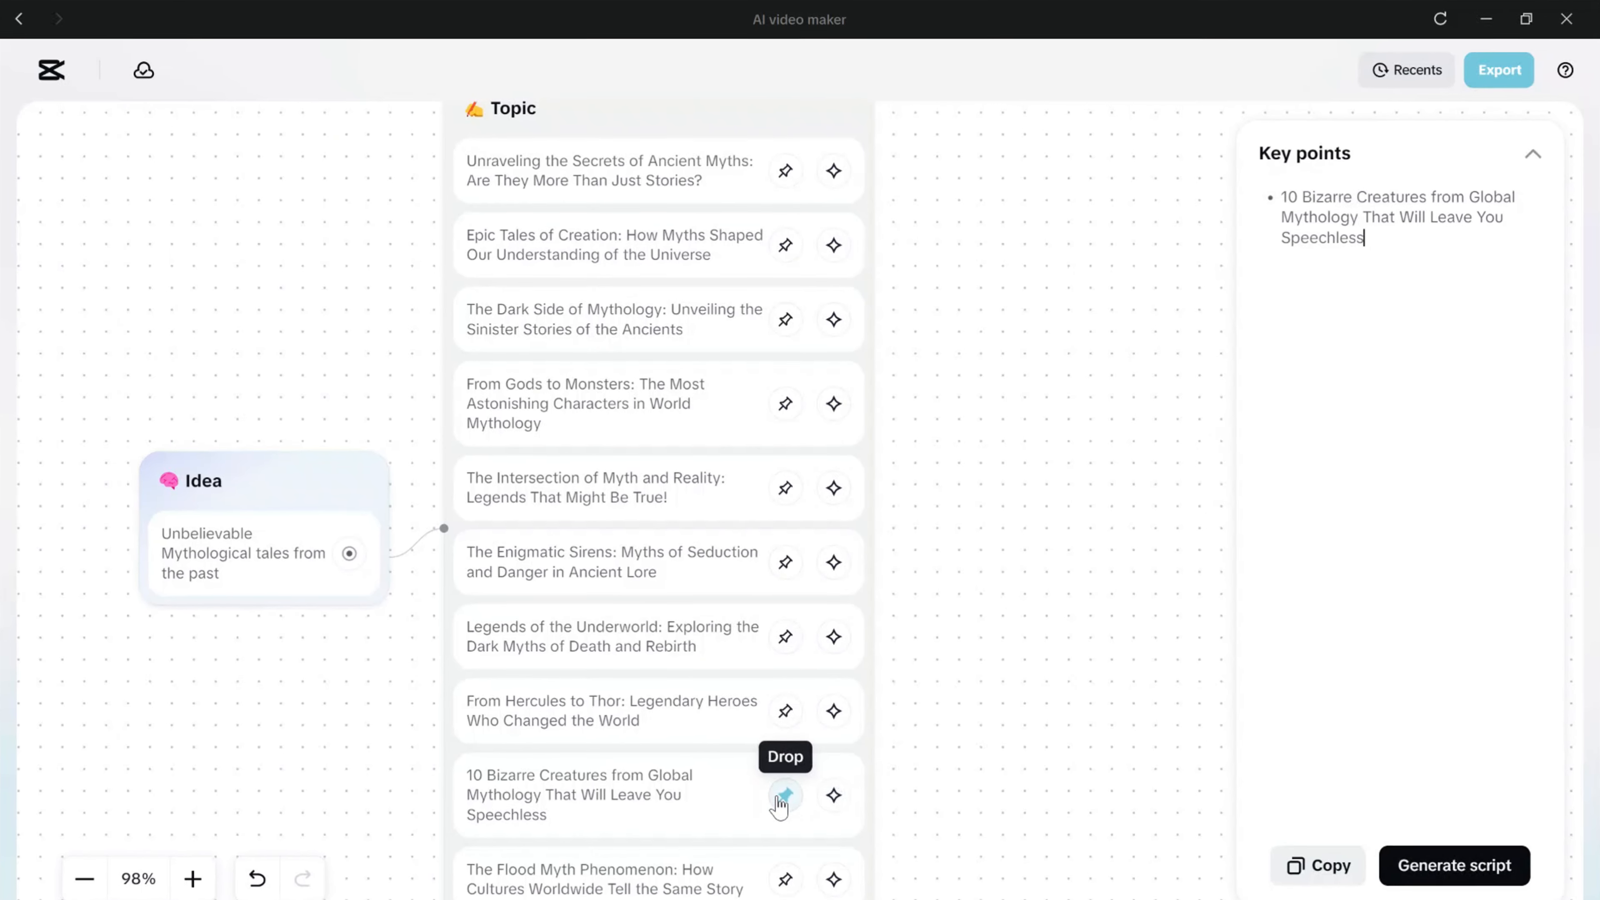
text(Write a narrativ)
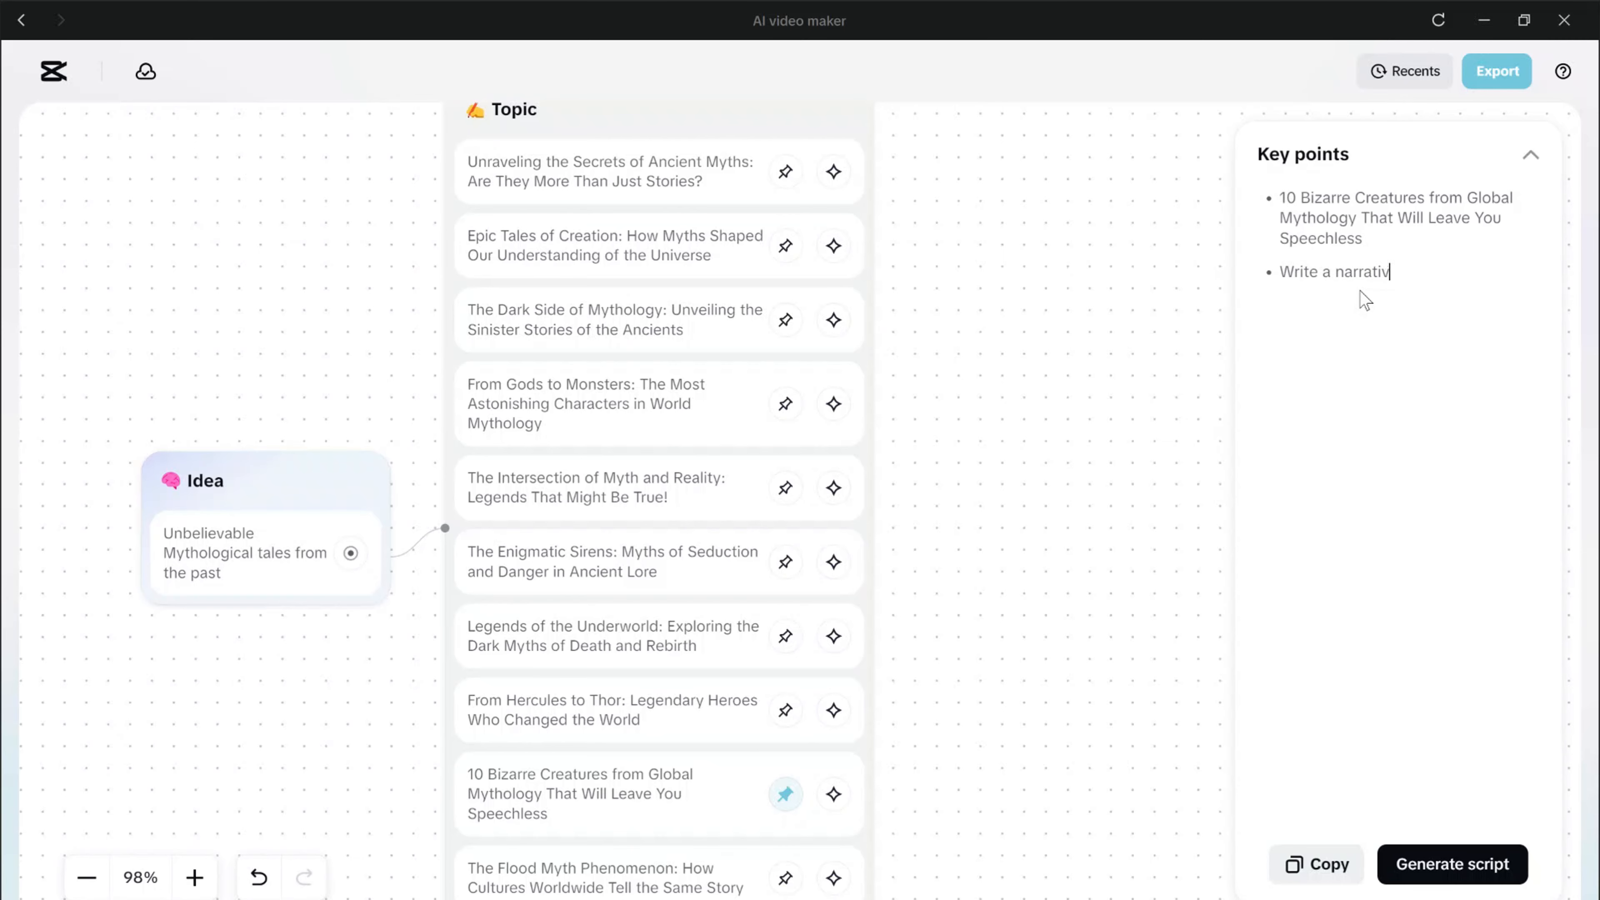
text(e transcript for a dramatic)
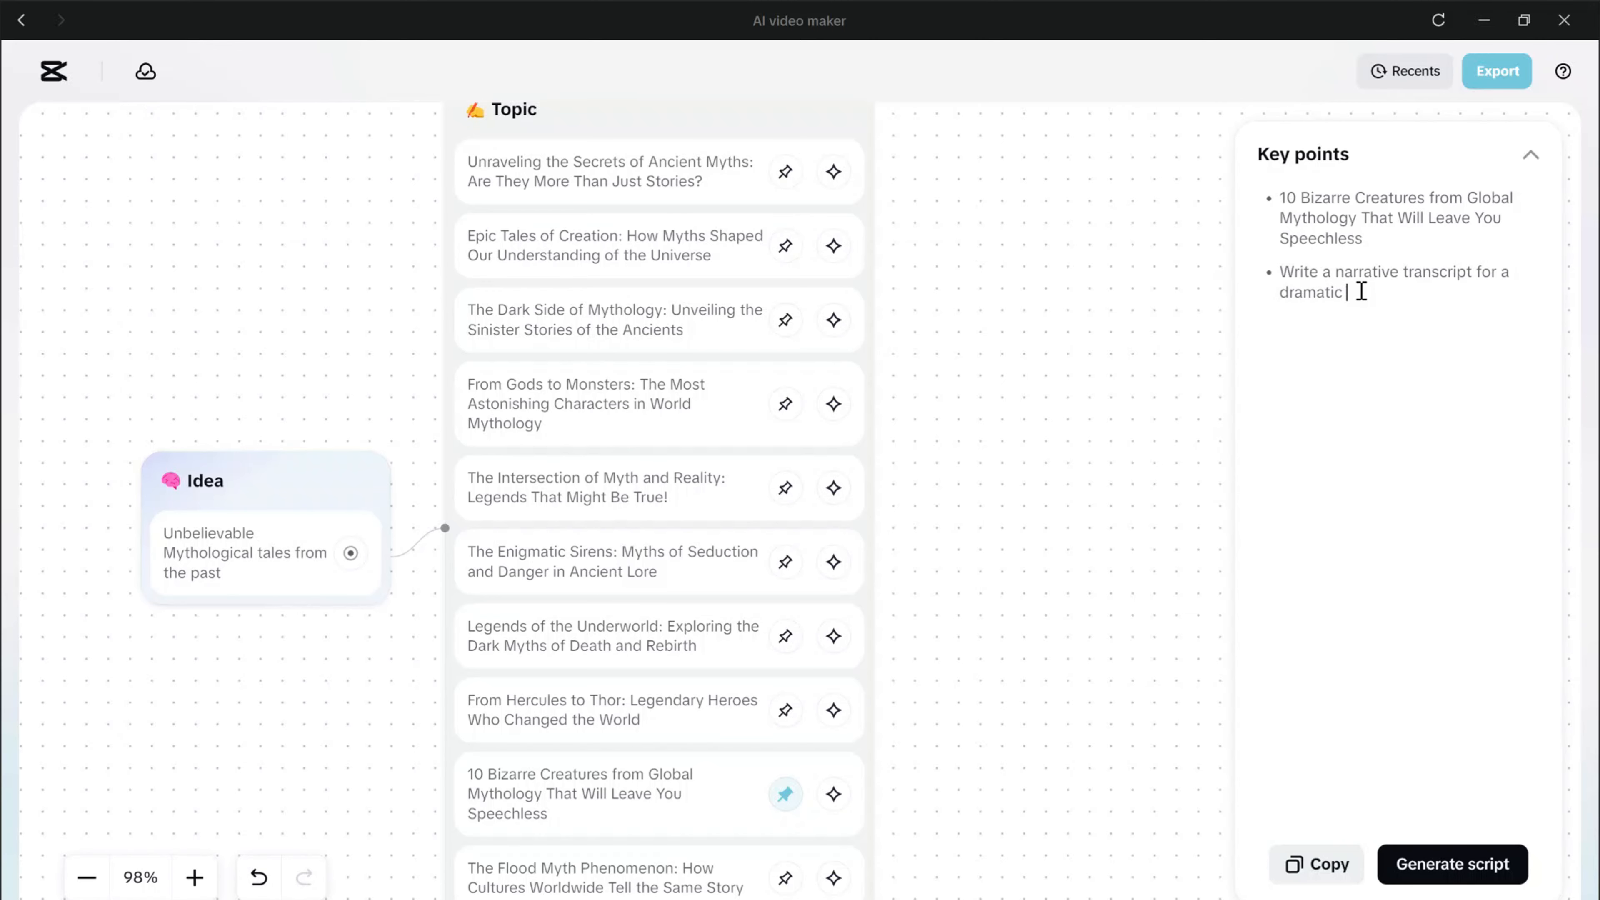
text(, youtube video)
Generate a 1 min script from the key points with the extra requirement "dramatic, engaging tone".
click(1439, 863)
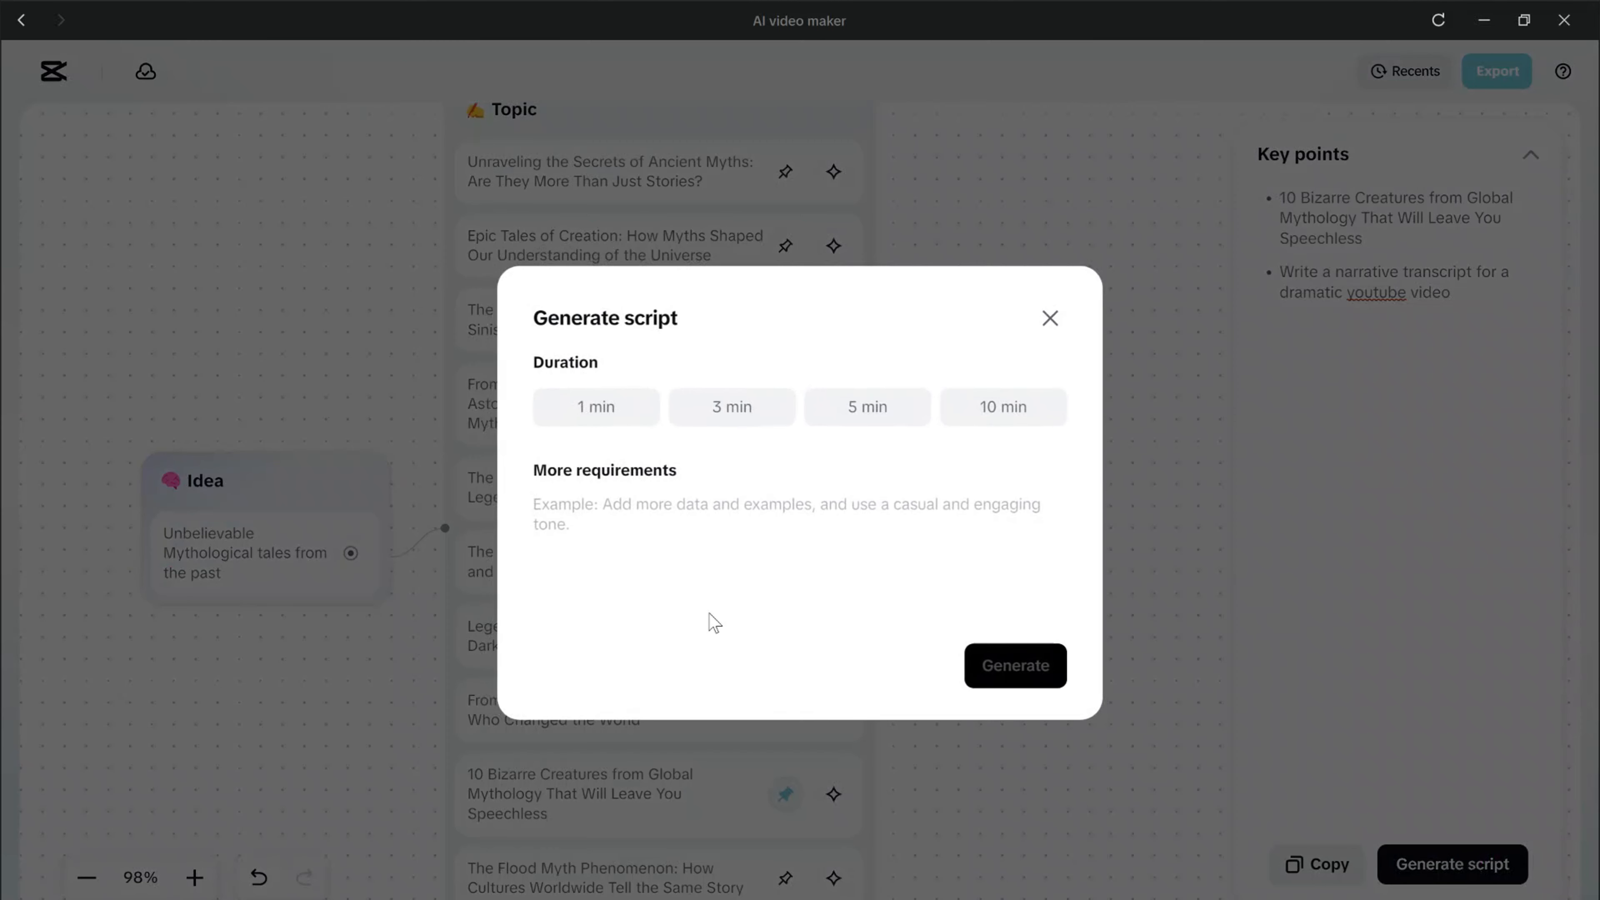
click(847, 572)
text(dramatic, engag)
key(BackSpace)
key(BackSpace)
key(BackSpace)
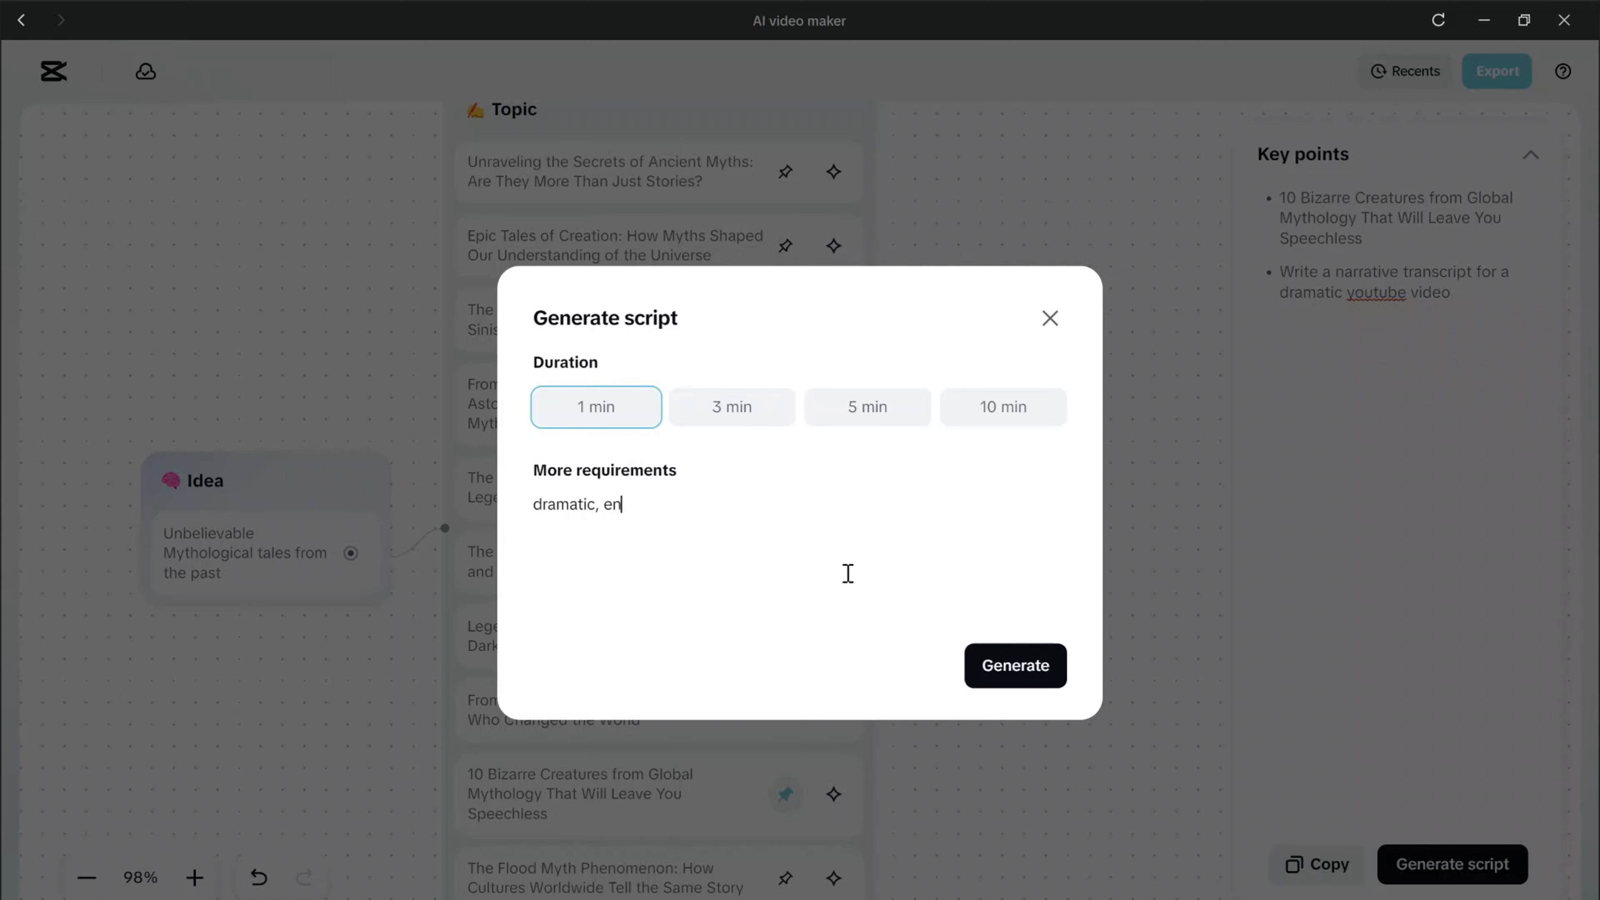
text(gaging tone)
click(1019, 667)
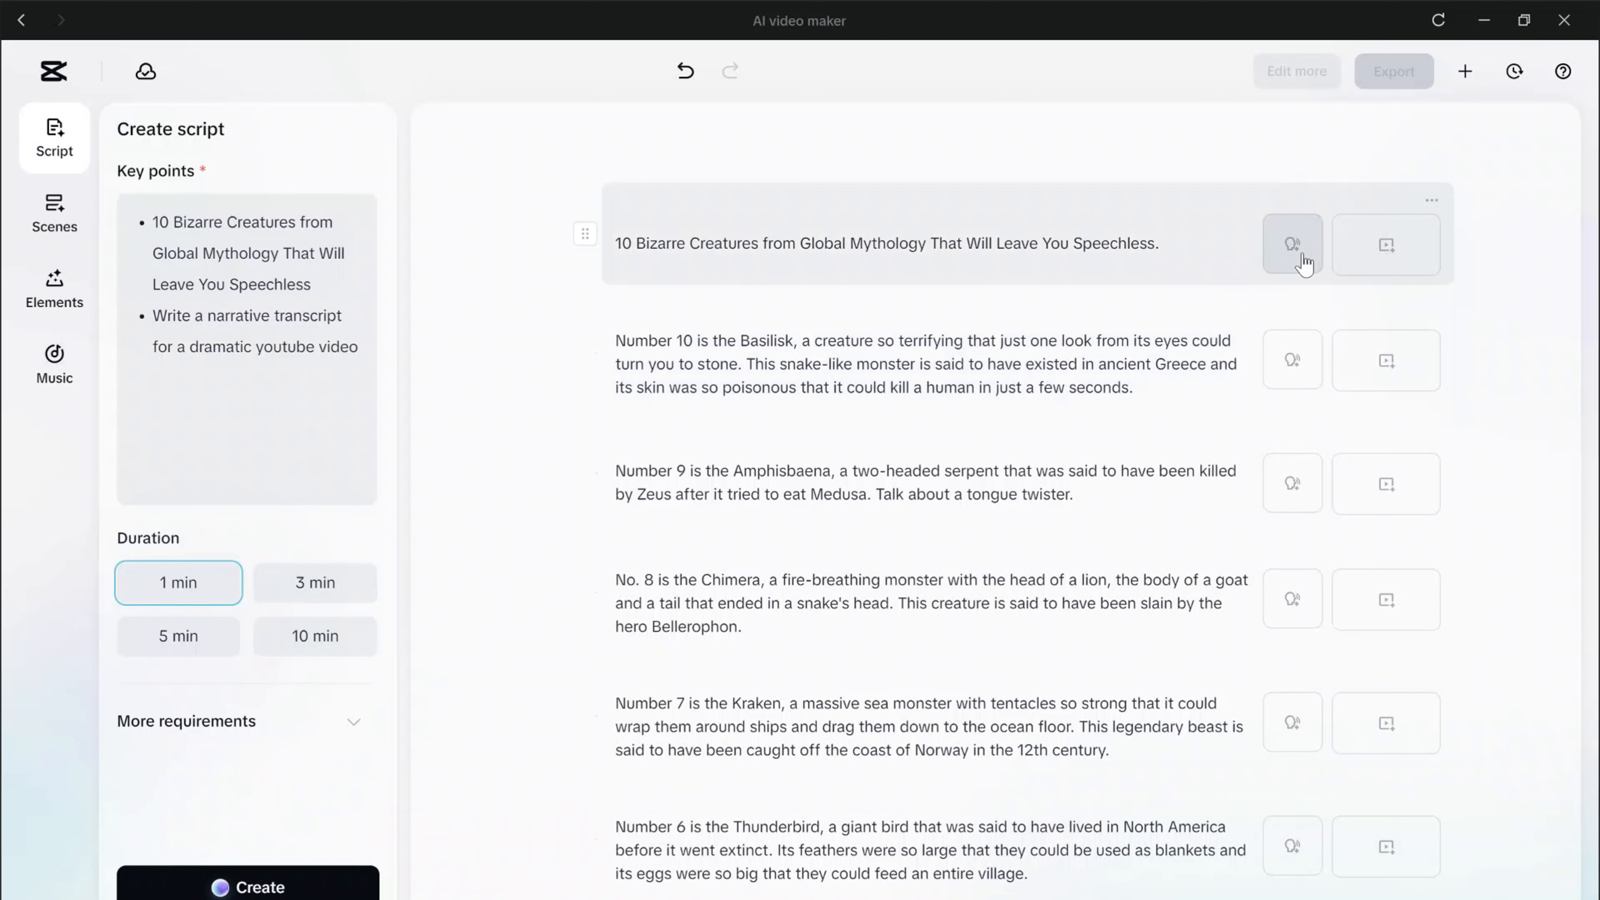
Generate AI media in the Epic Fantasy style for all scenes, continuing without voiceovers.
click(1363, 253)
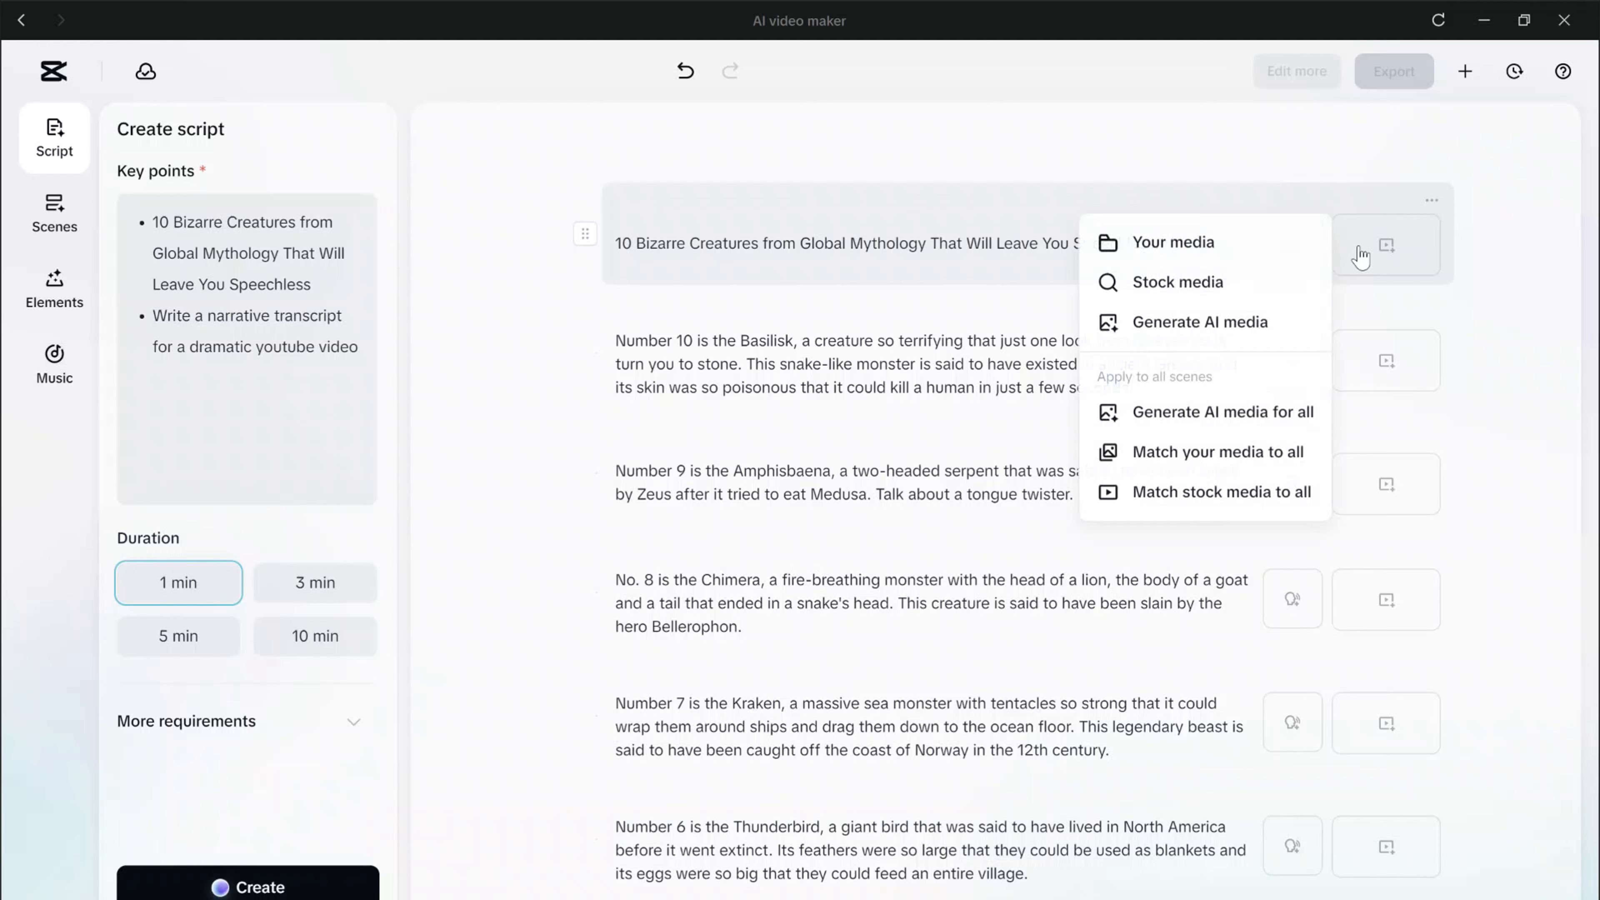
click(1179, 431)
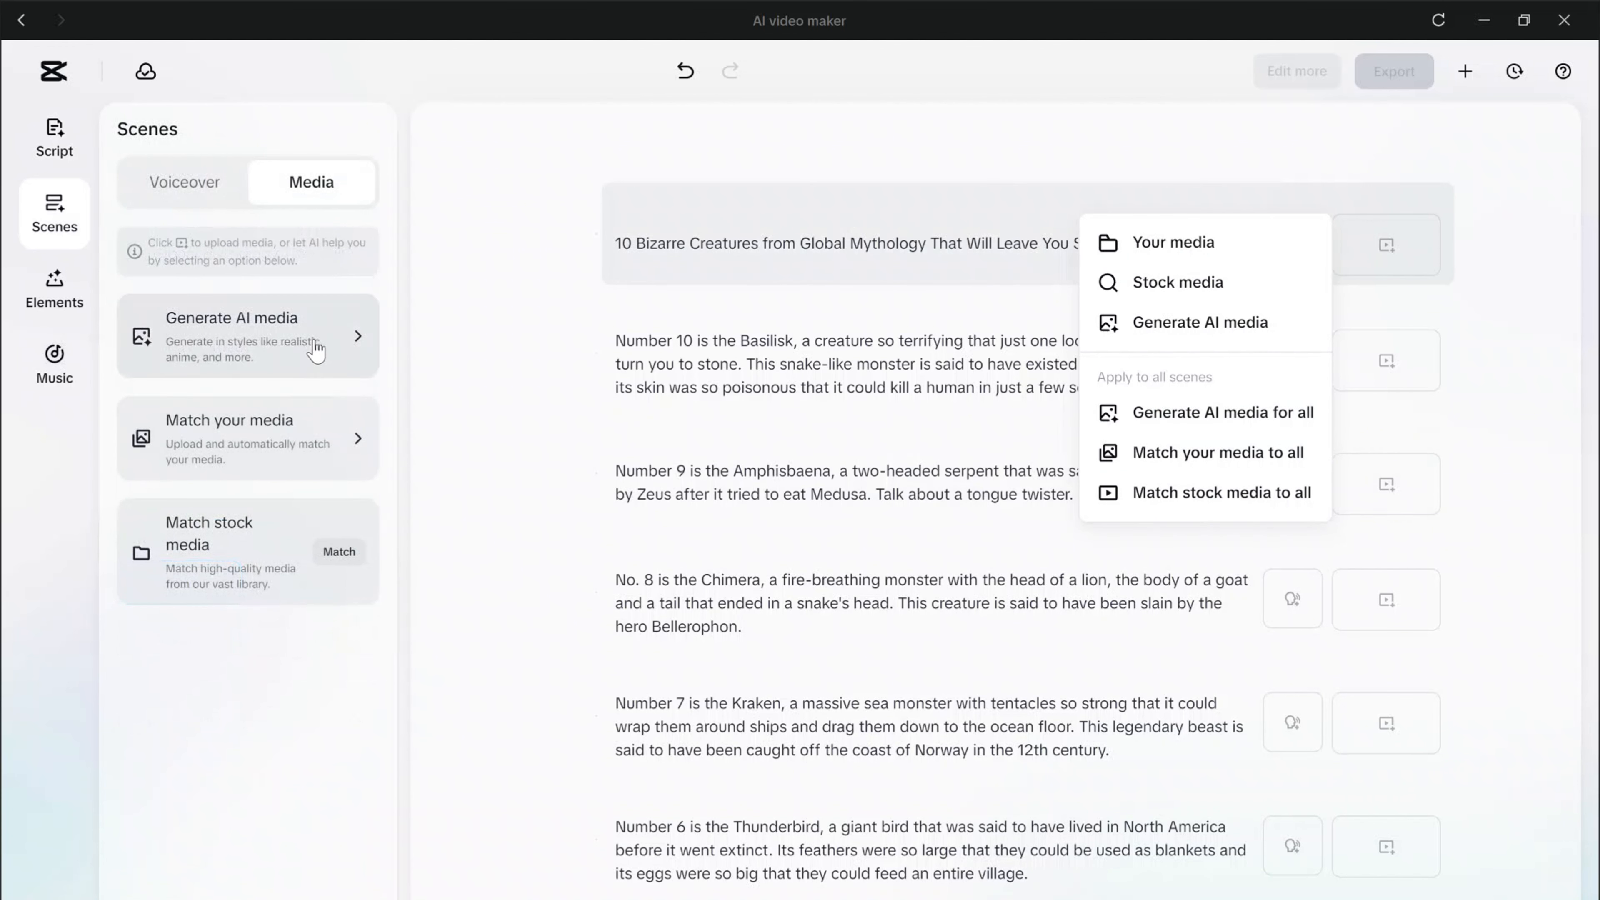
click(344, 349)
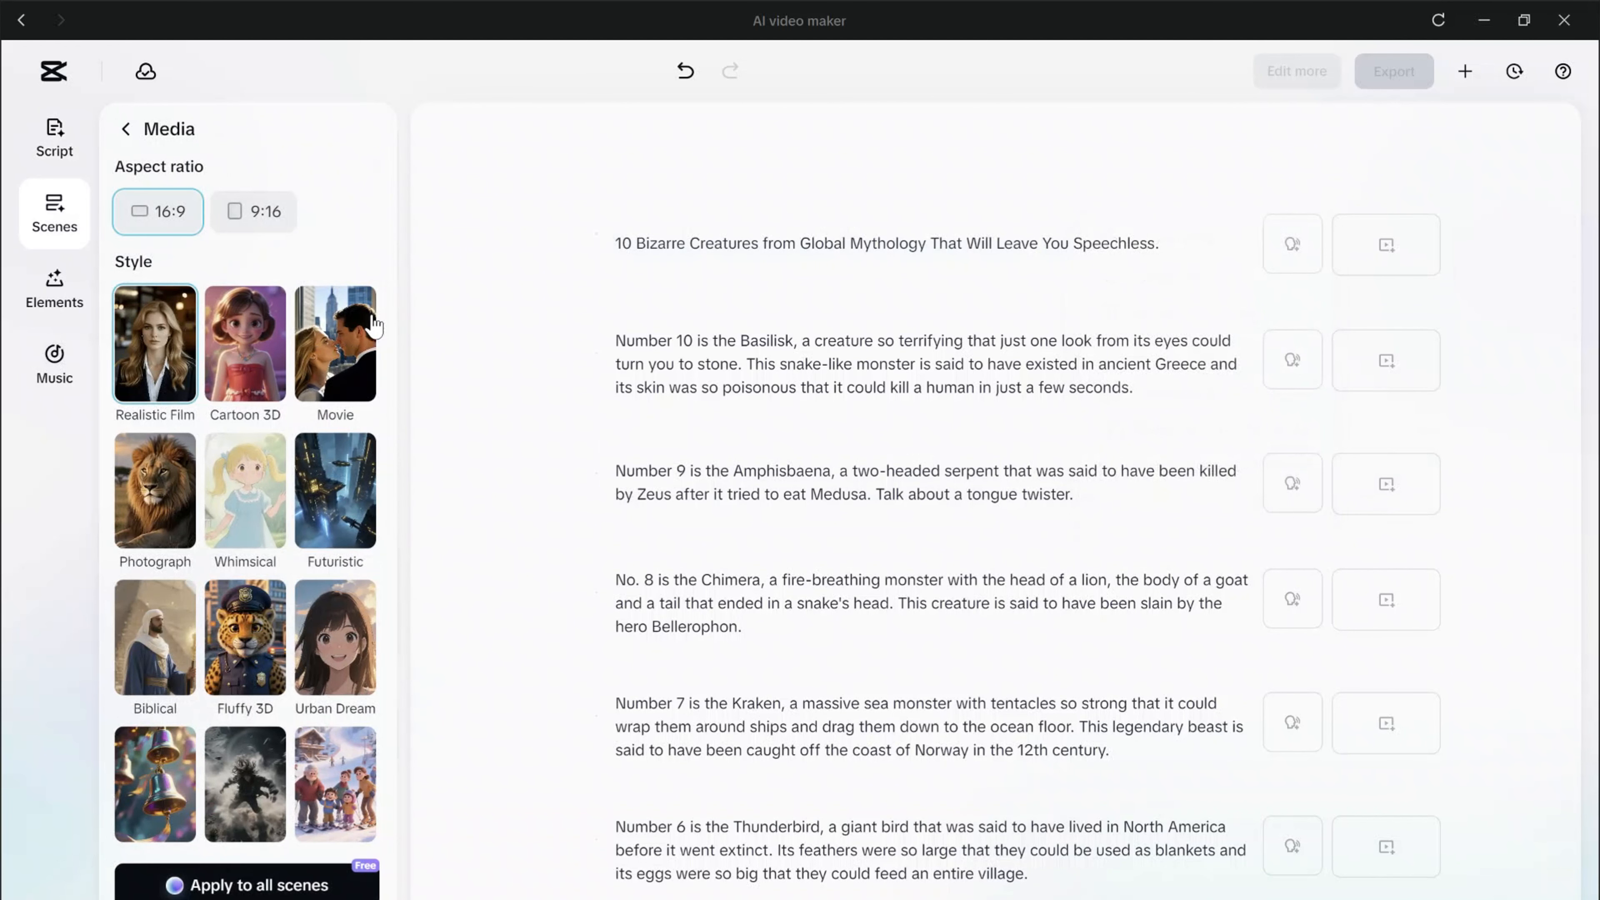
scroll(271, 452, down, 6)
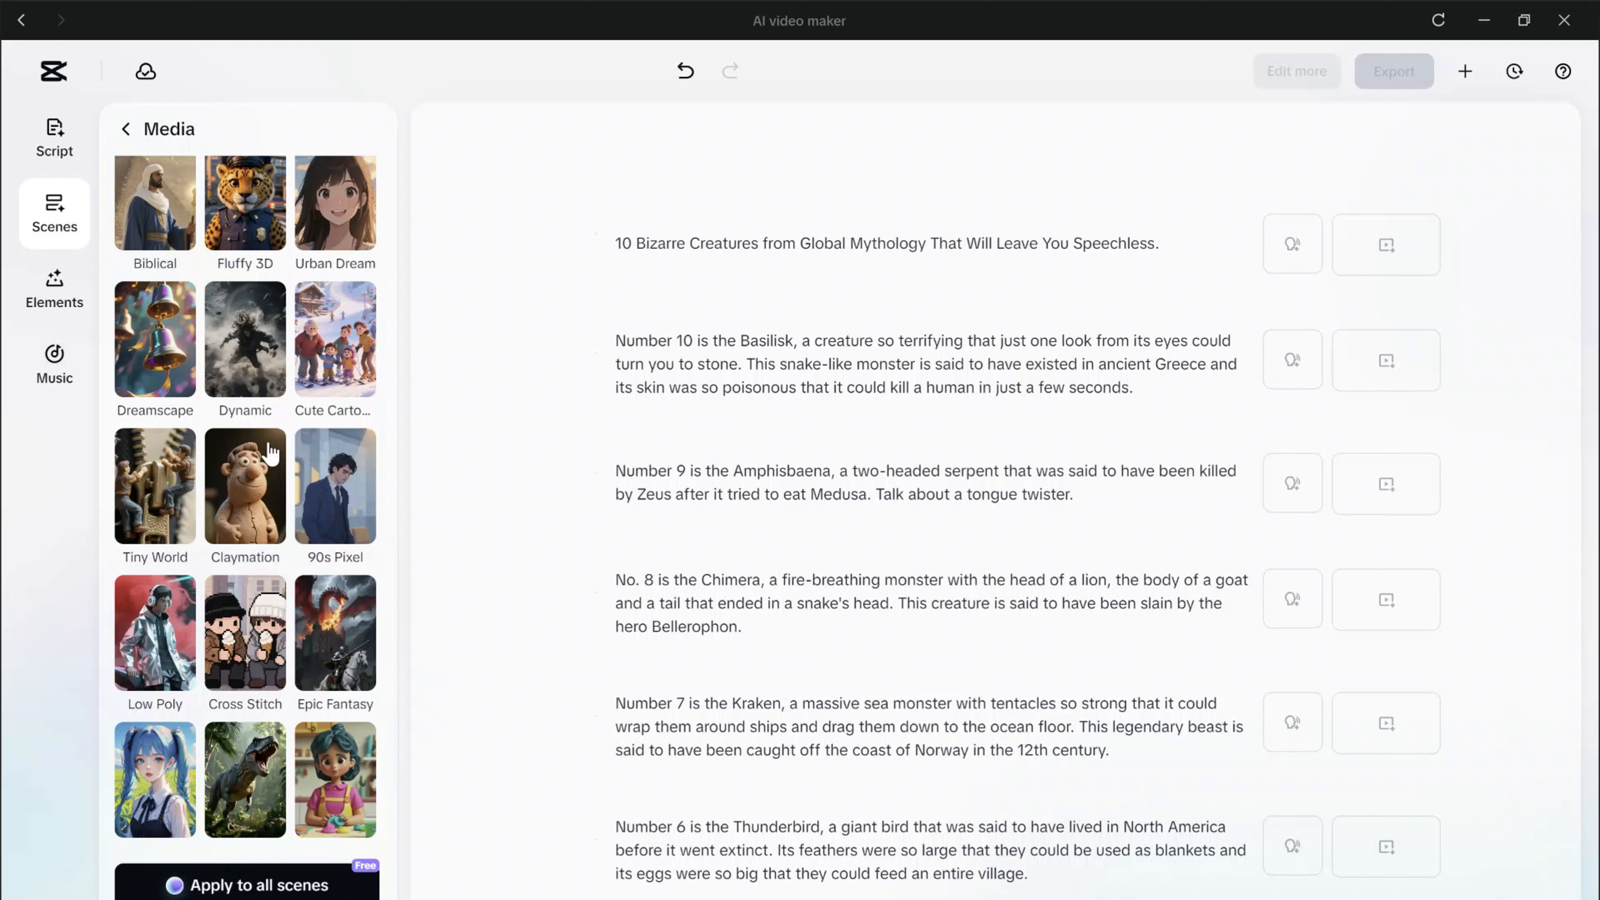
click(348, 620)
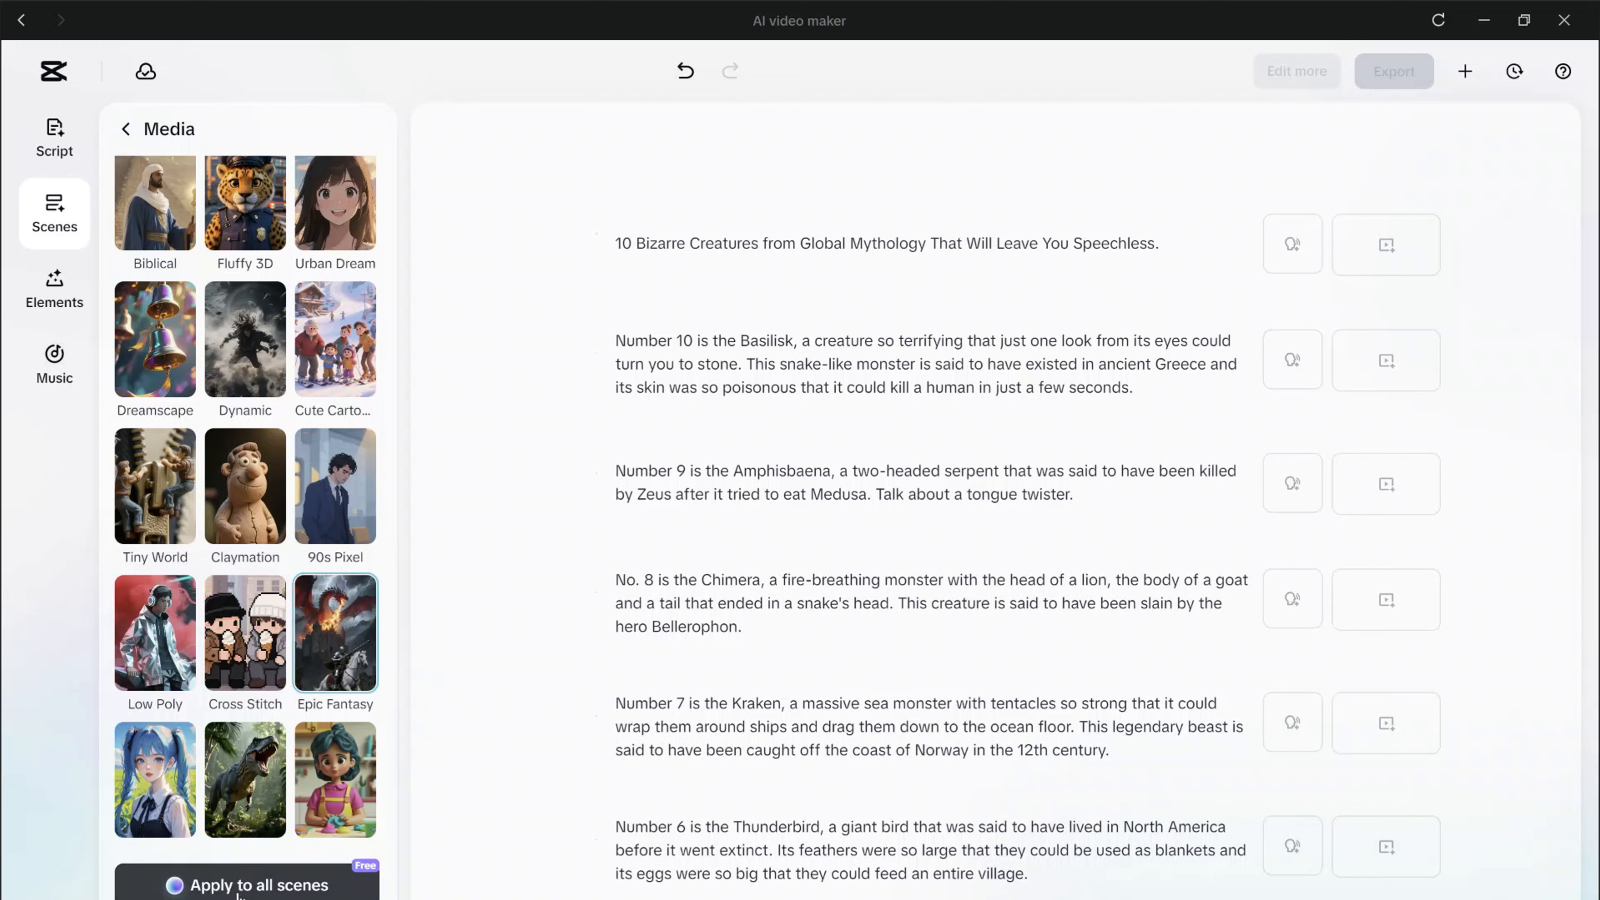
click(240, 889)
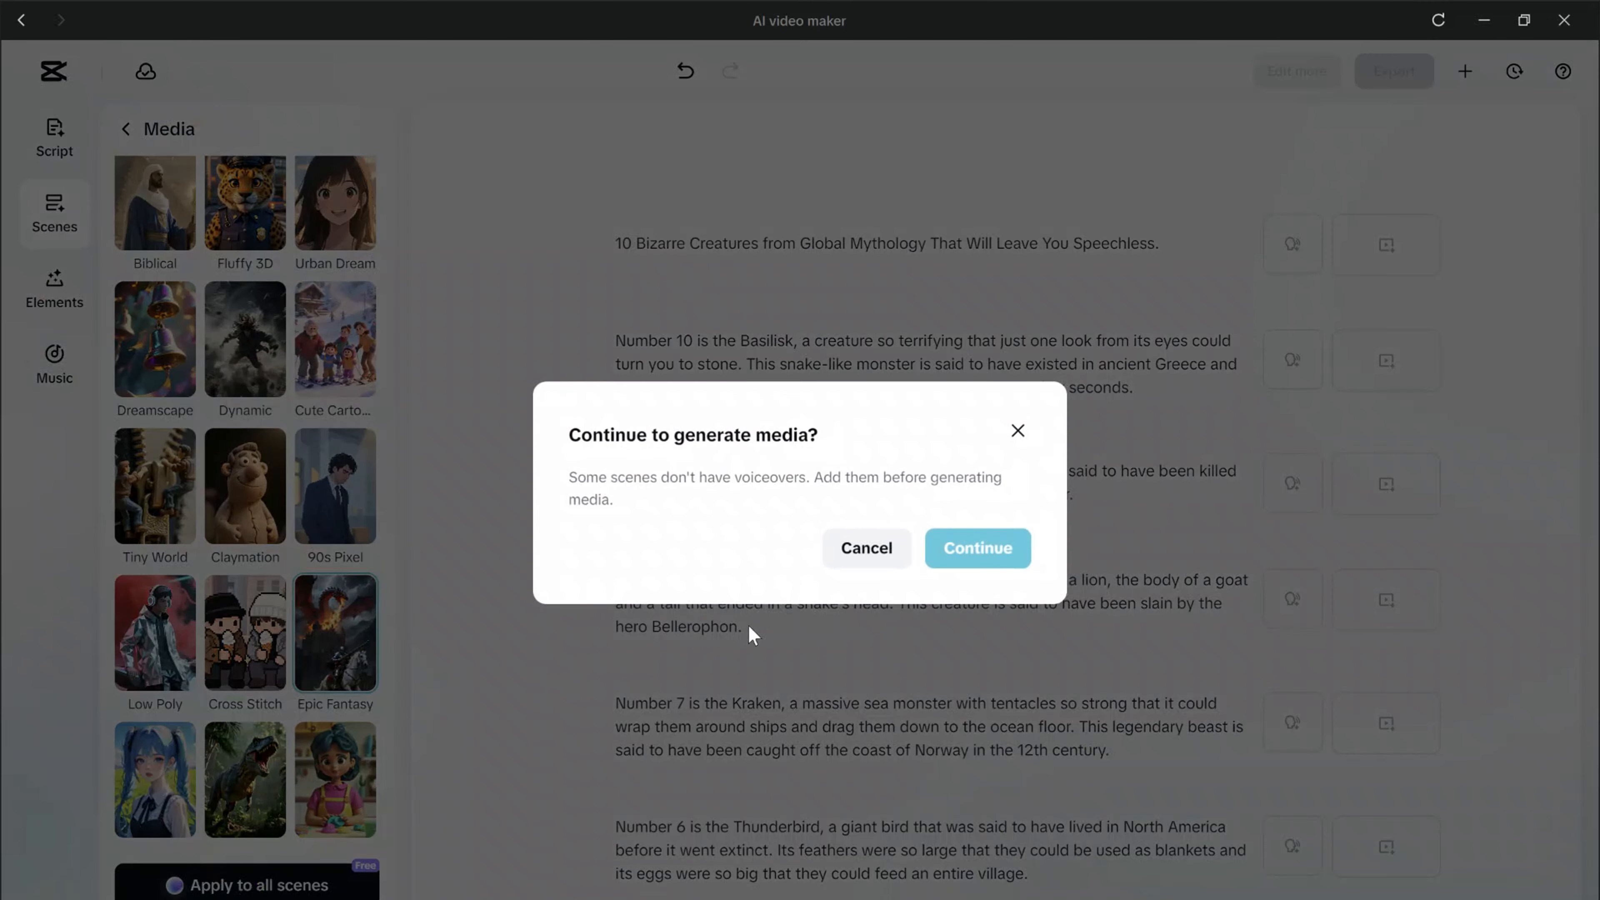
click(961, 549)
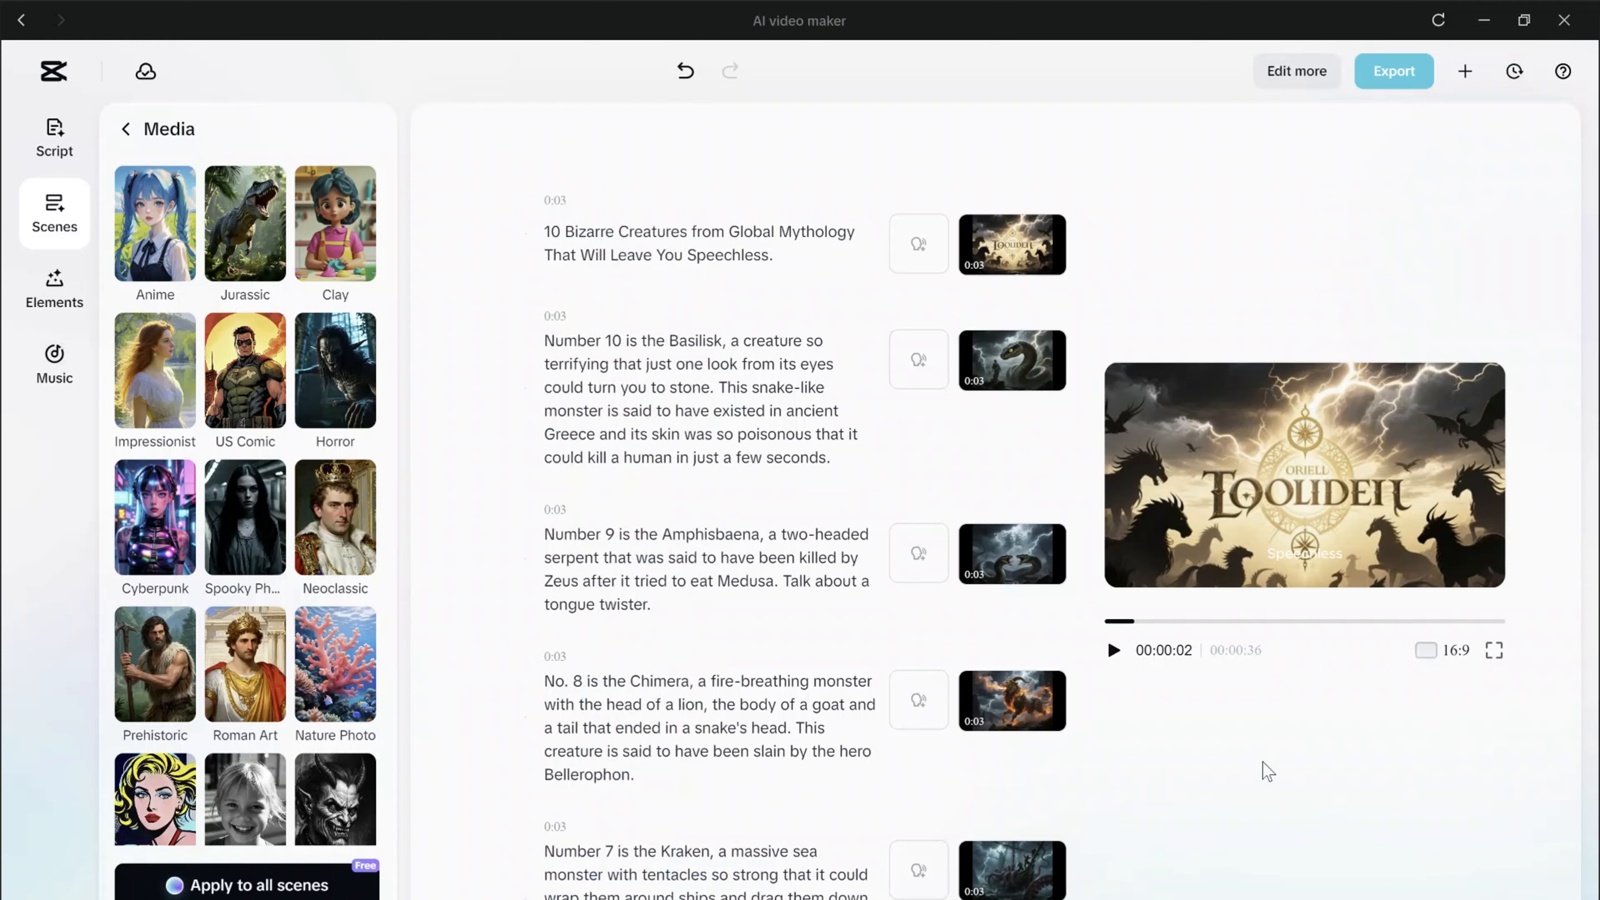
Delete the opening title scene's media and generate new AI media for that scene.
drag(1129, 623, 1079, 638)
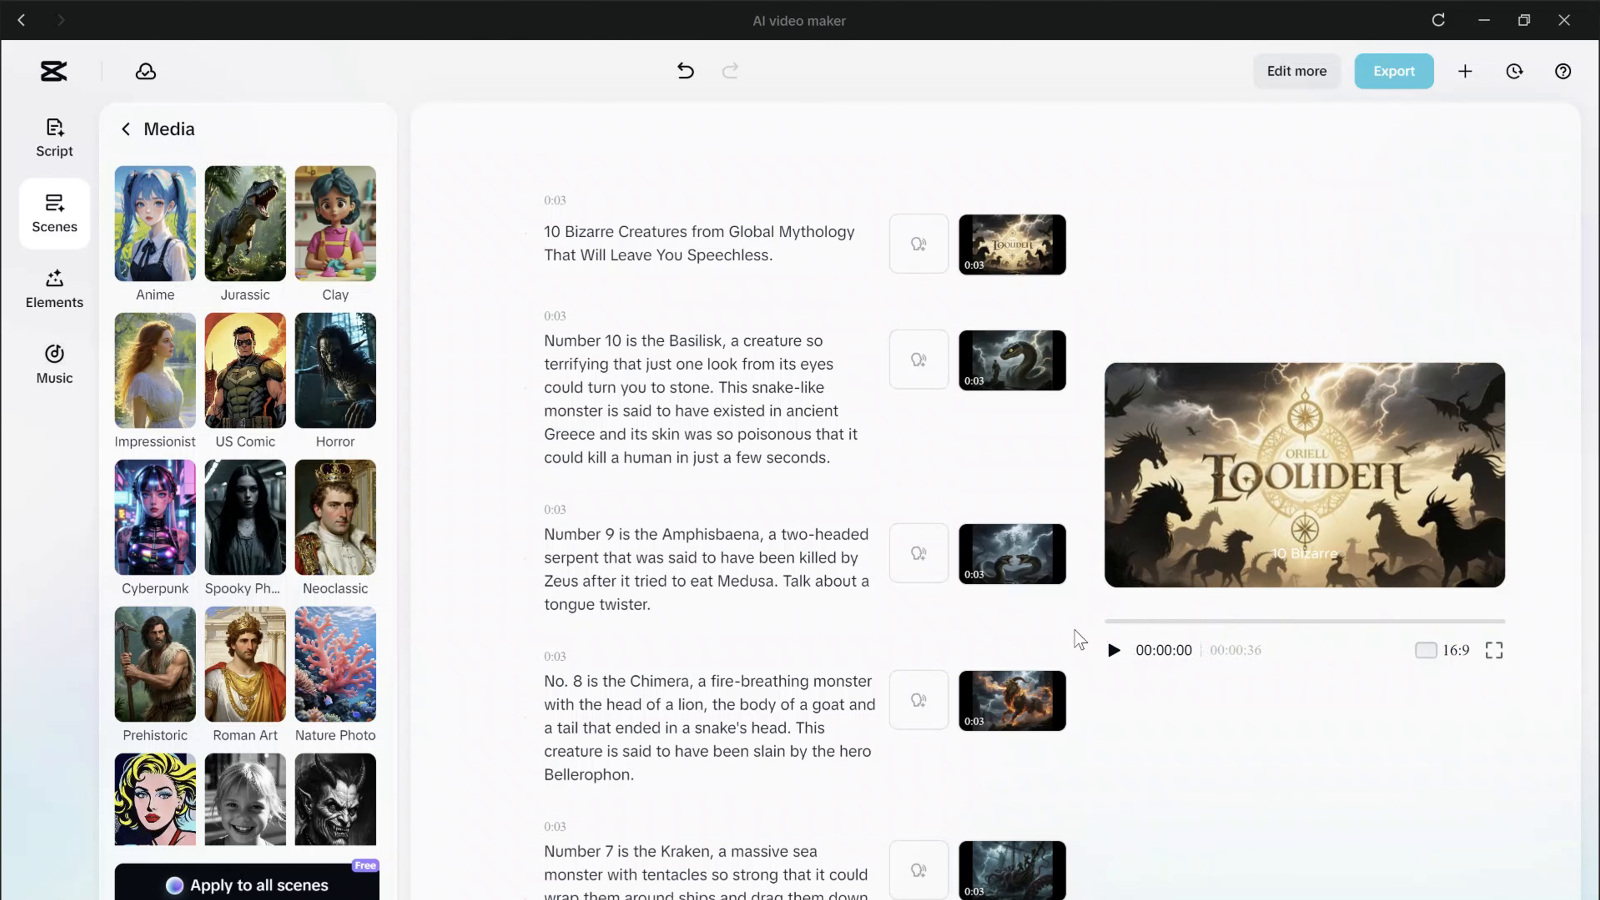
mouse_move(1011, 243)
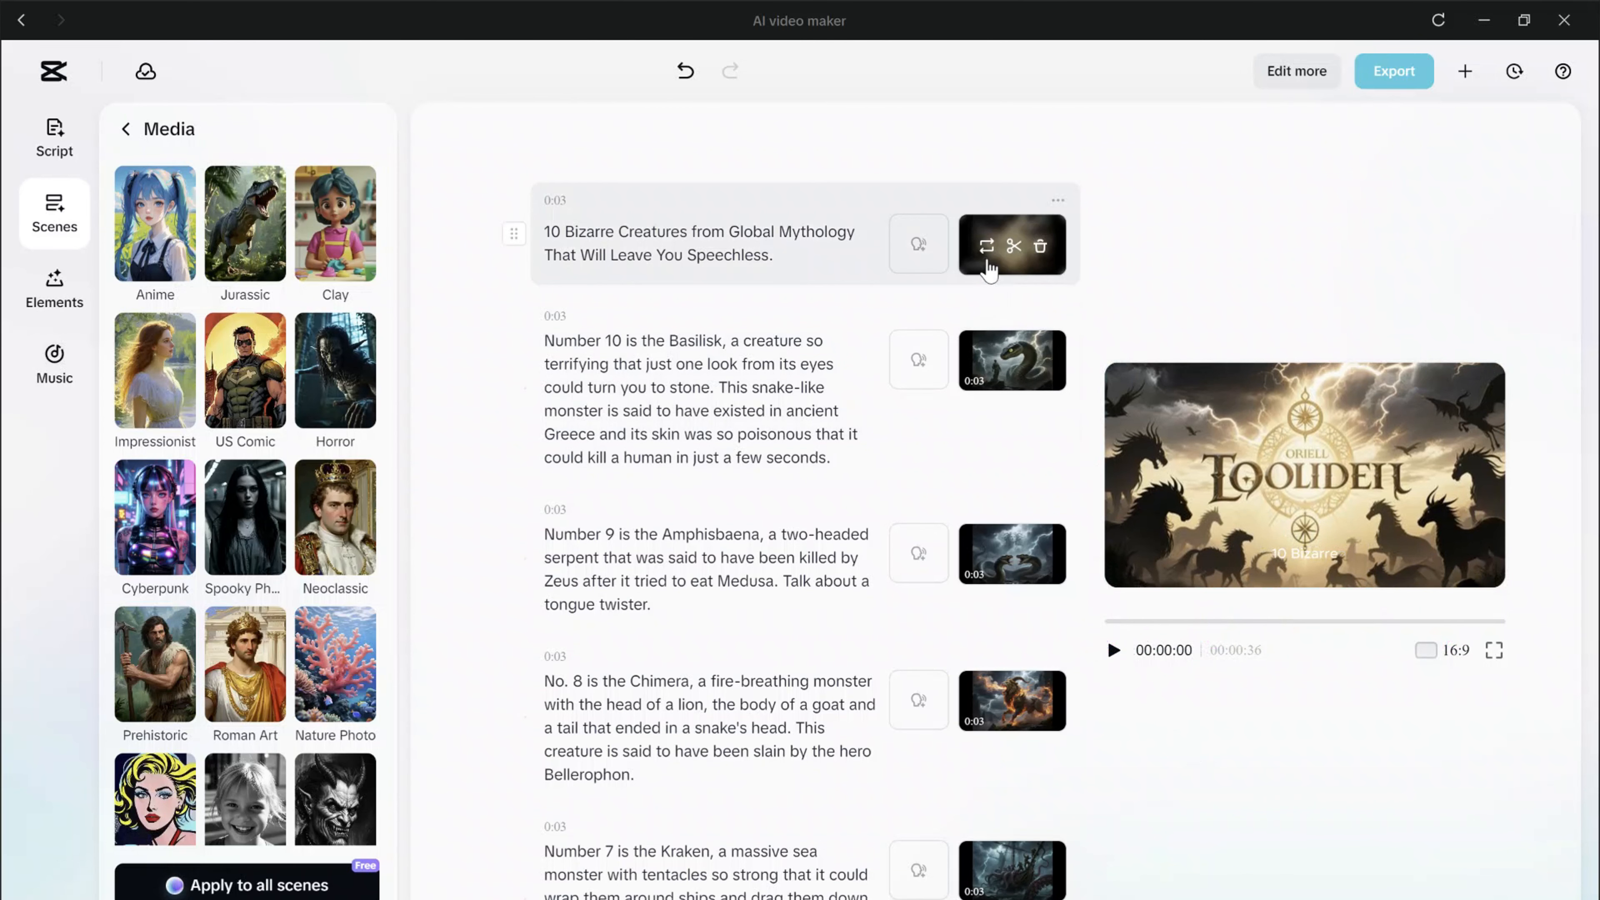
click(1040, 246)
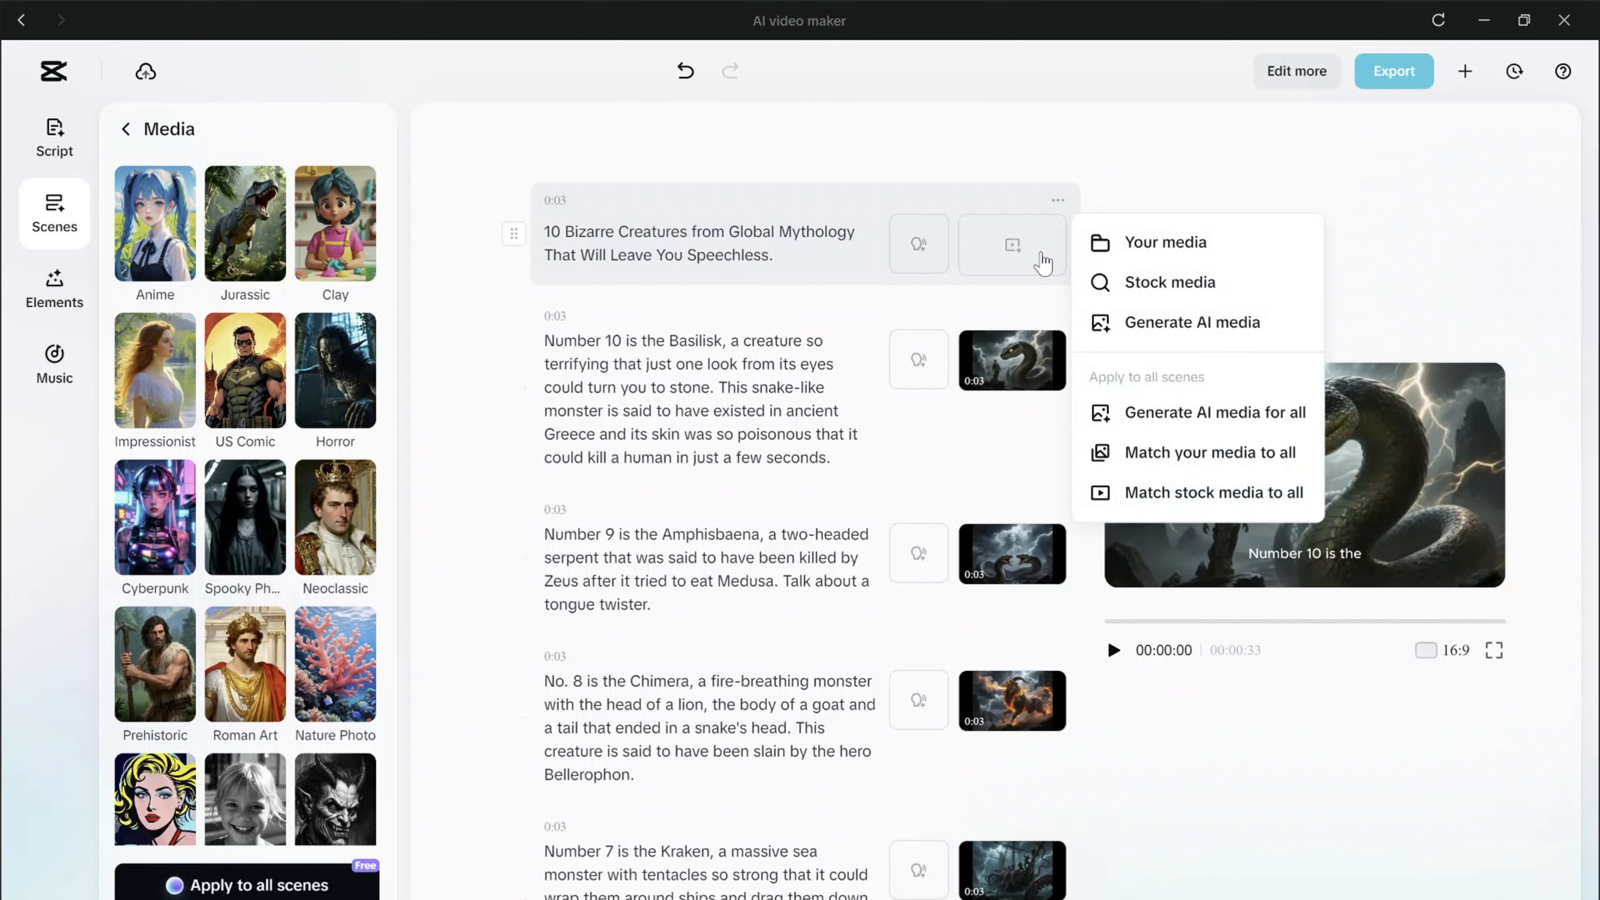
click(1222, 342)
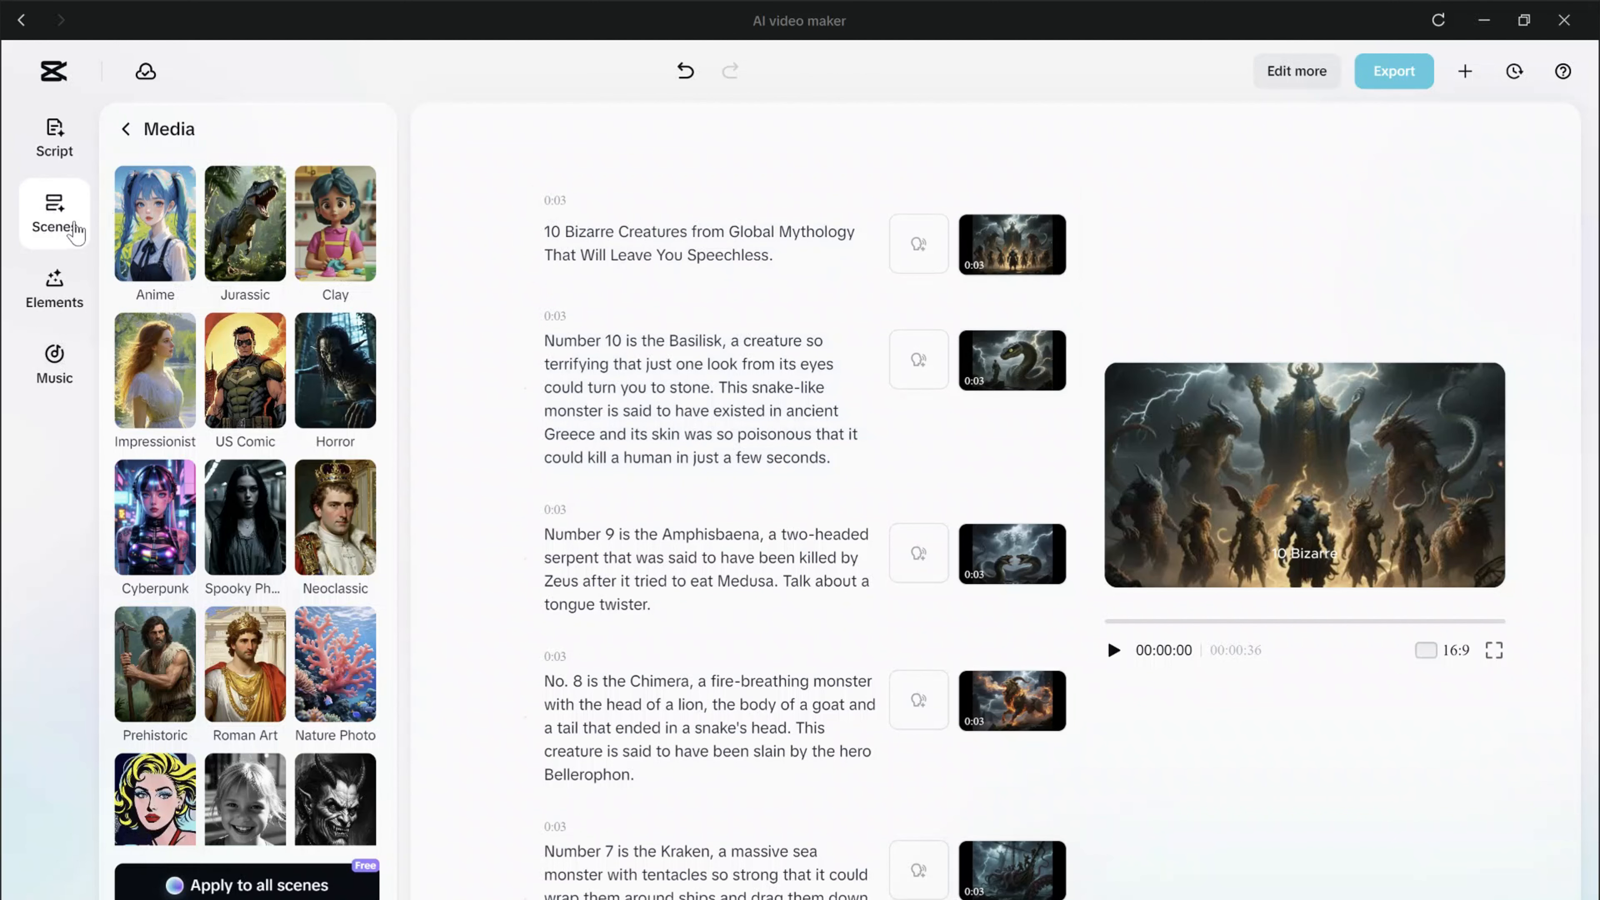
Apply the Serious Prof voiceover to all scenes with Auto split script enabled.
click(130, 127)
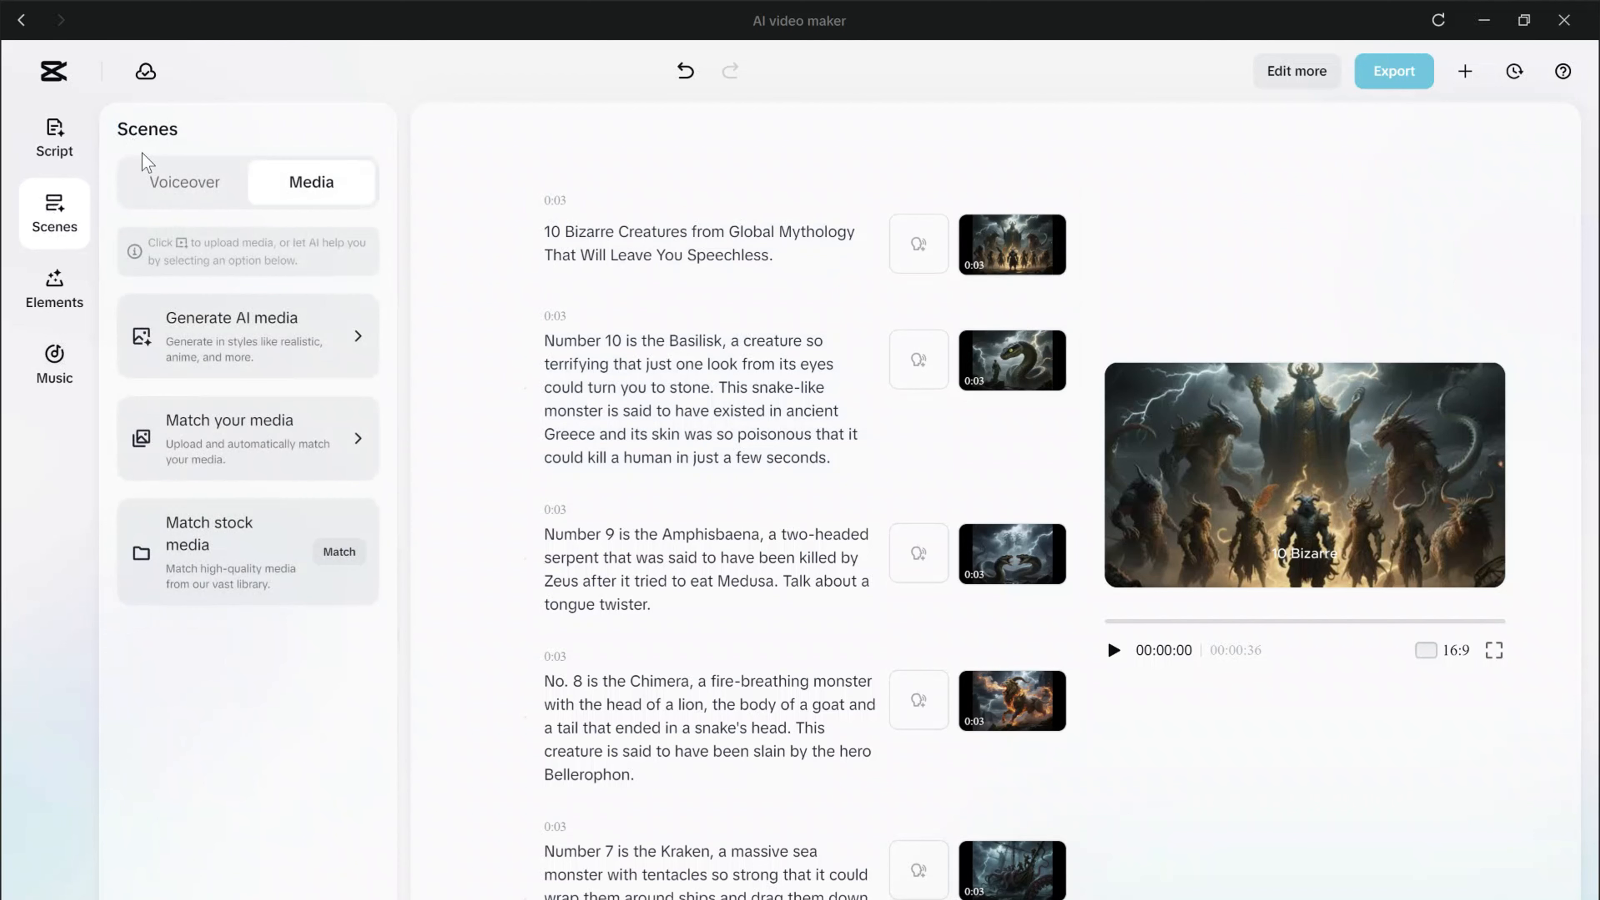
click(175, 189)
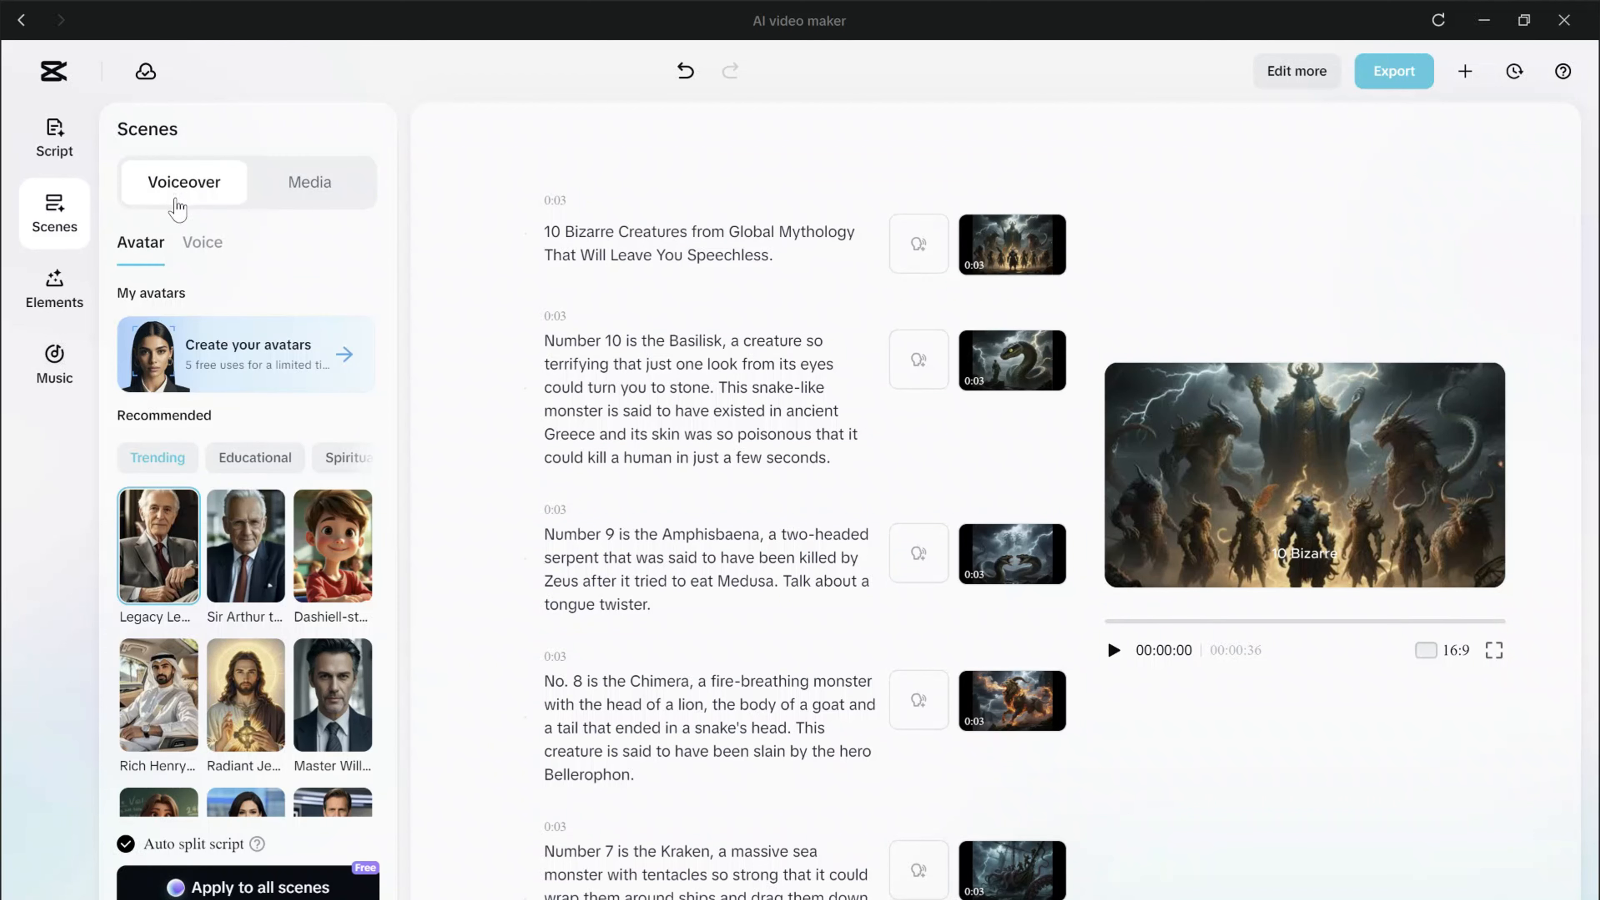
click(213, 246)
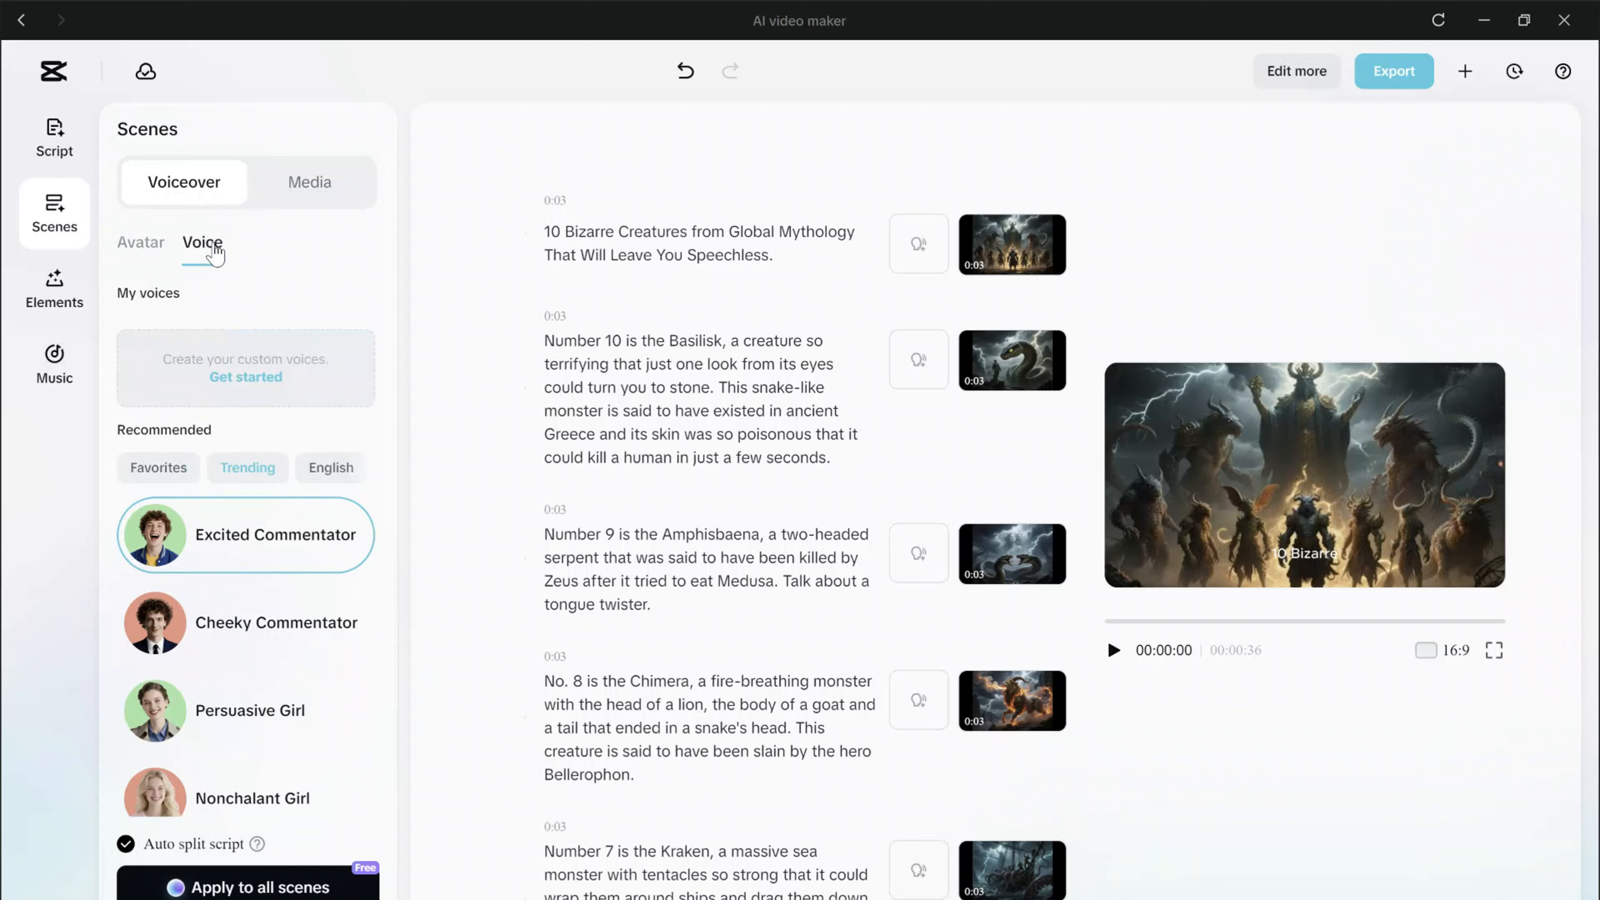
scroll(297, 607, down, 10)
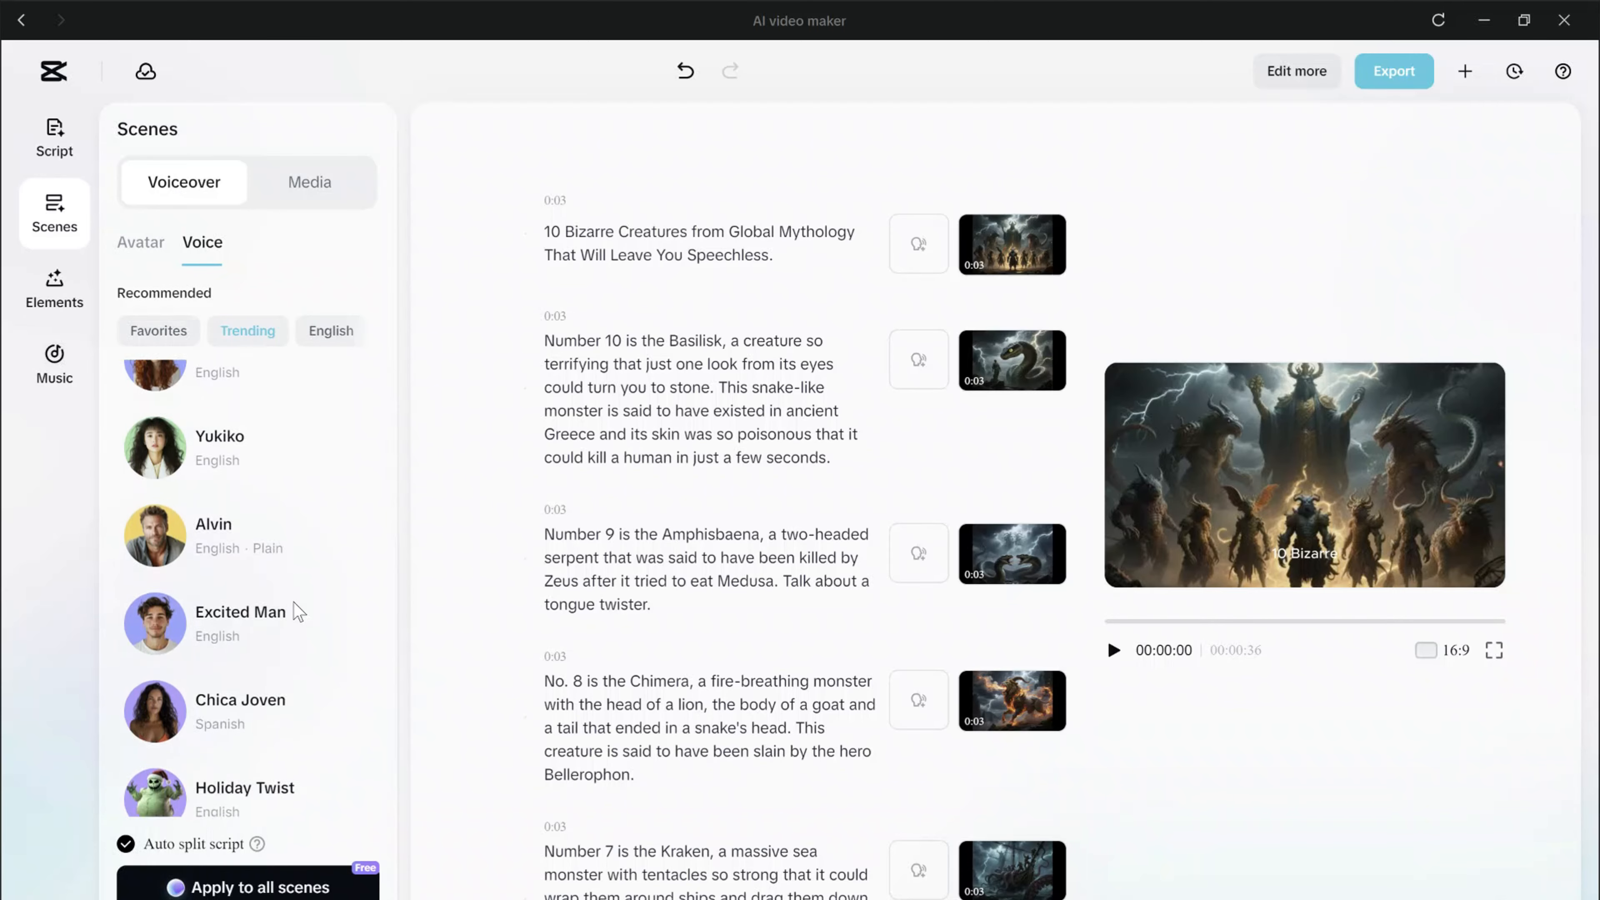
scroll(297, 612, down, 2)
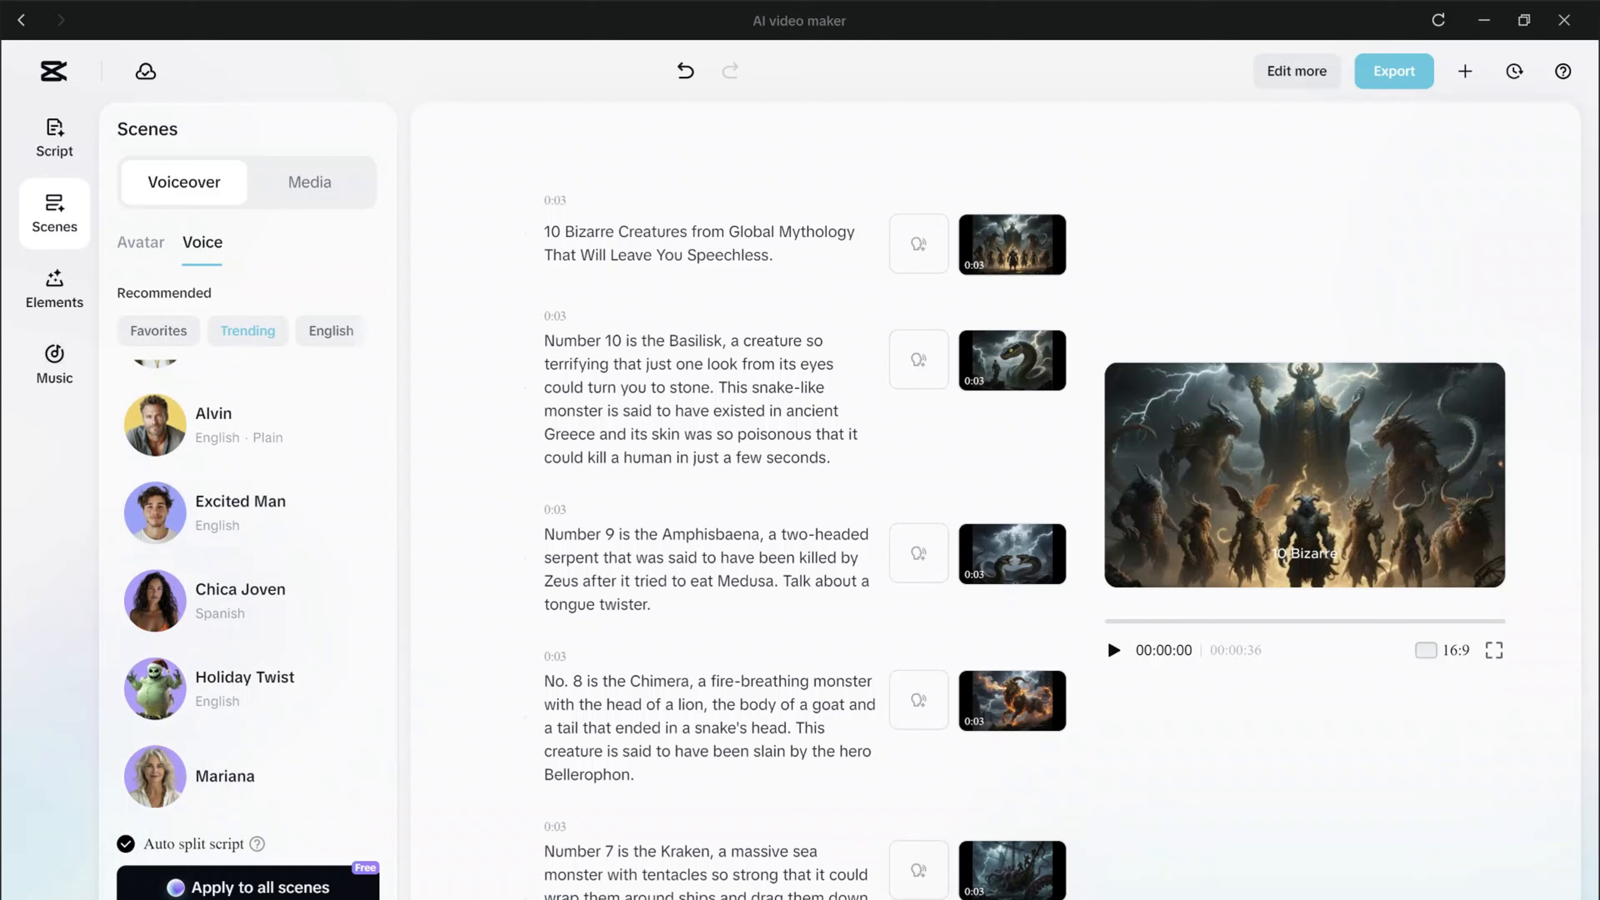
click(326, 885)
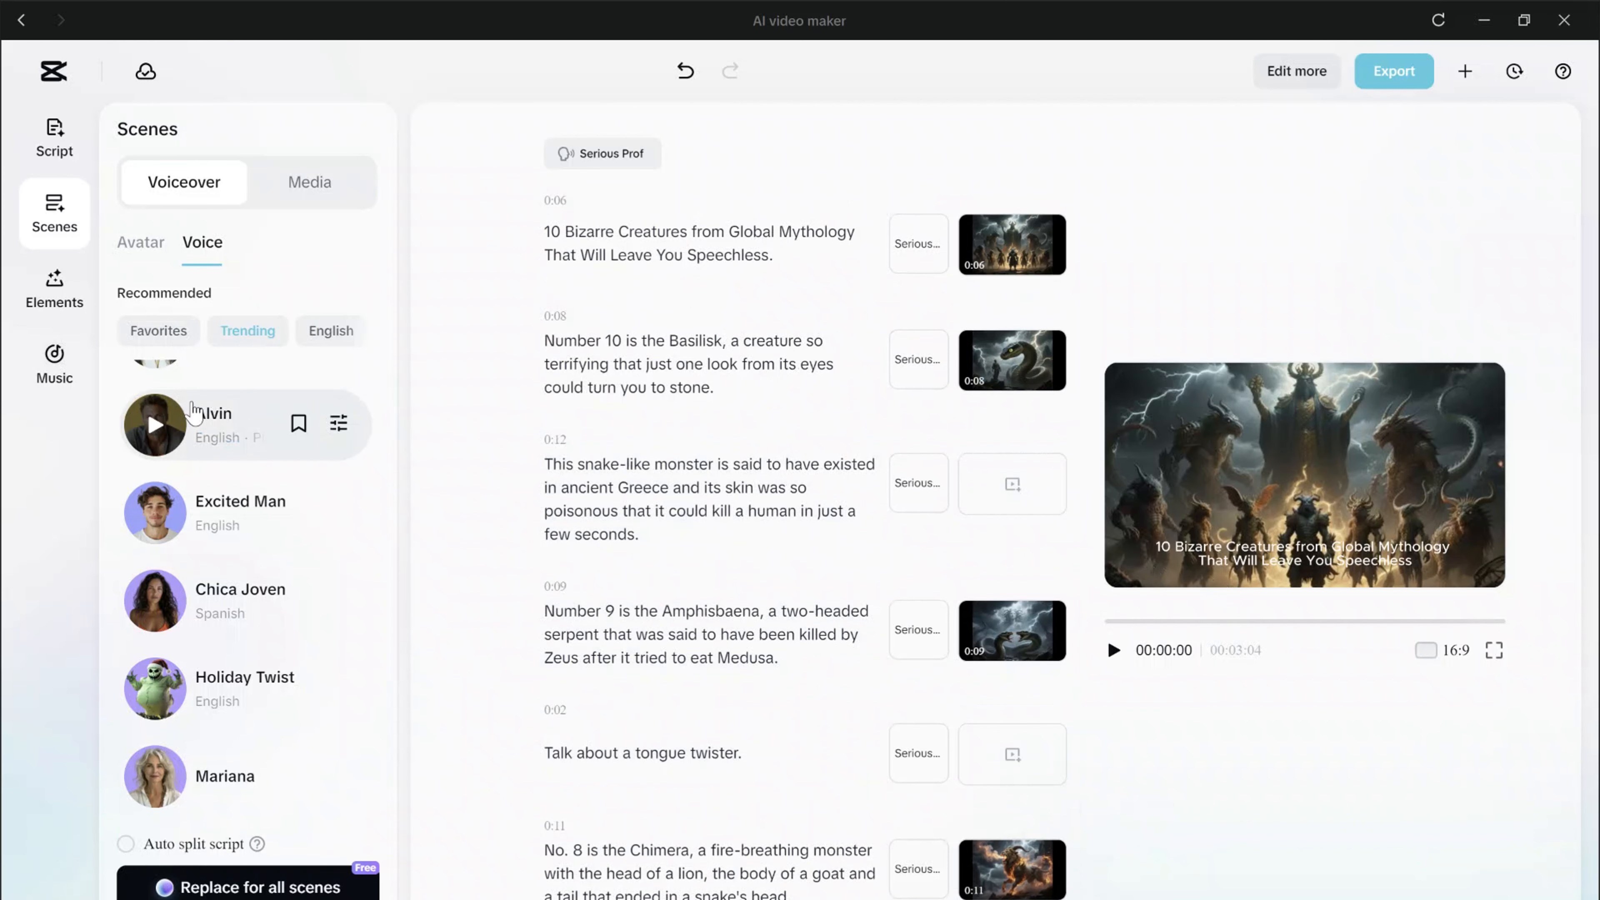
Search the music library for "epic".
click(56, 356)
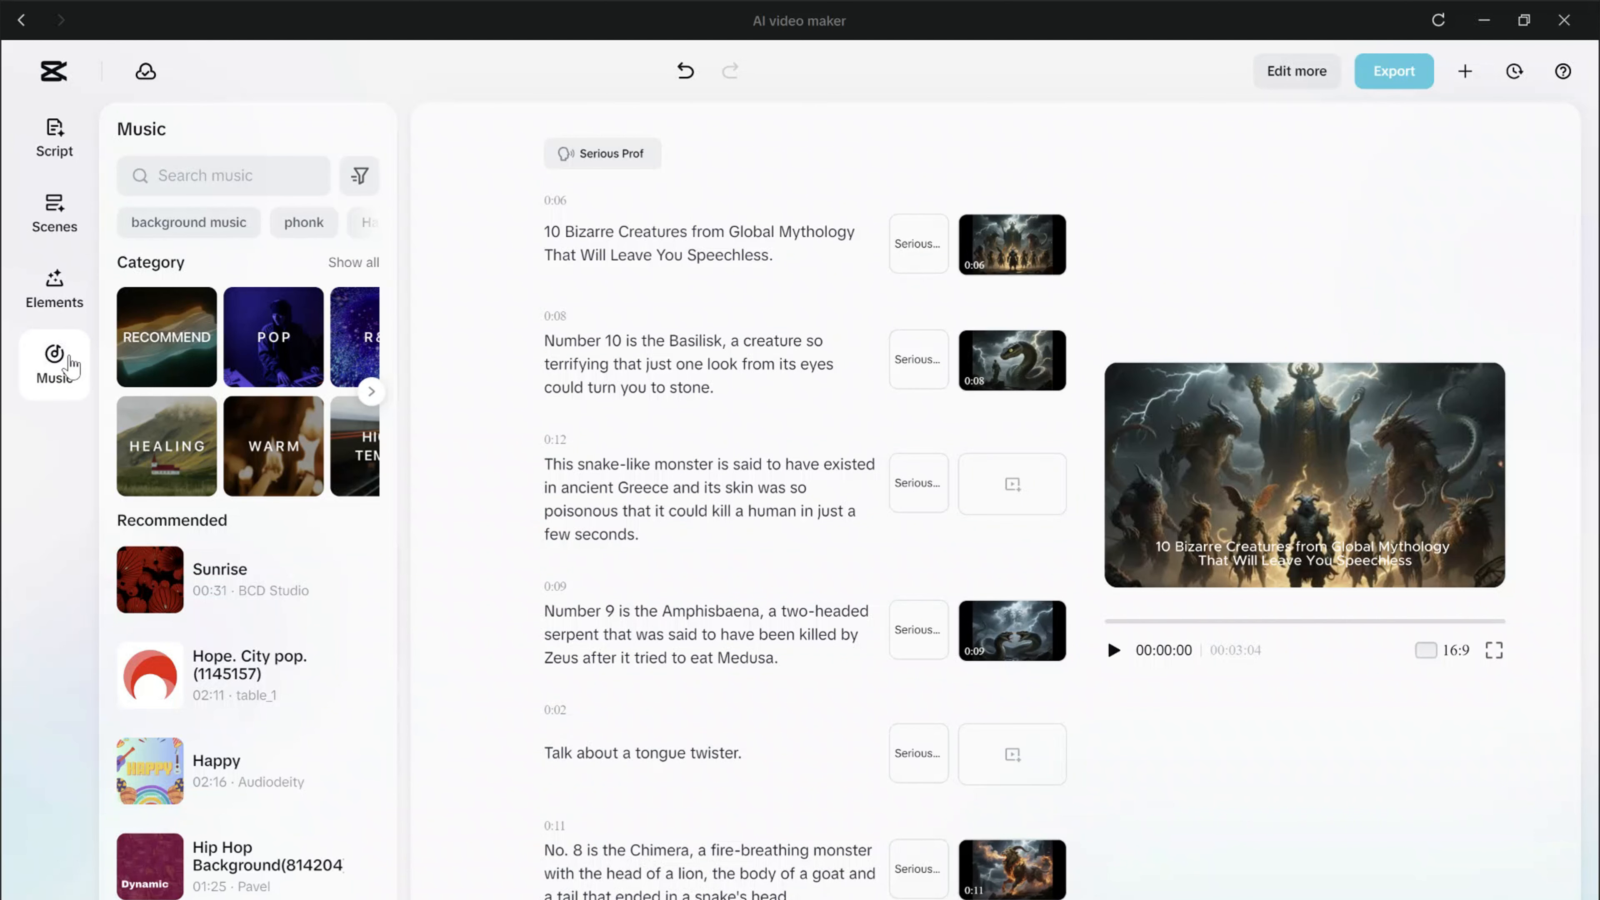
click(212, 176)
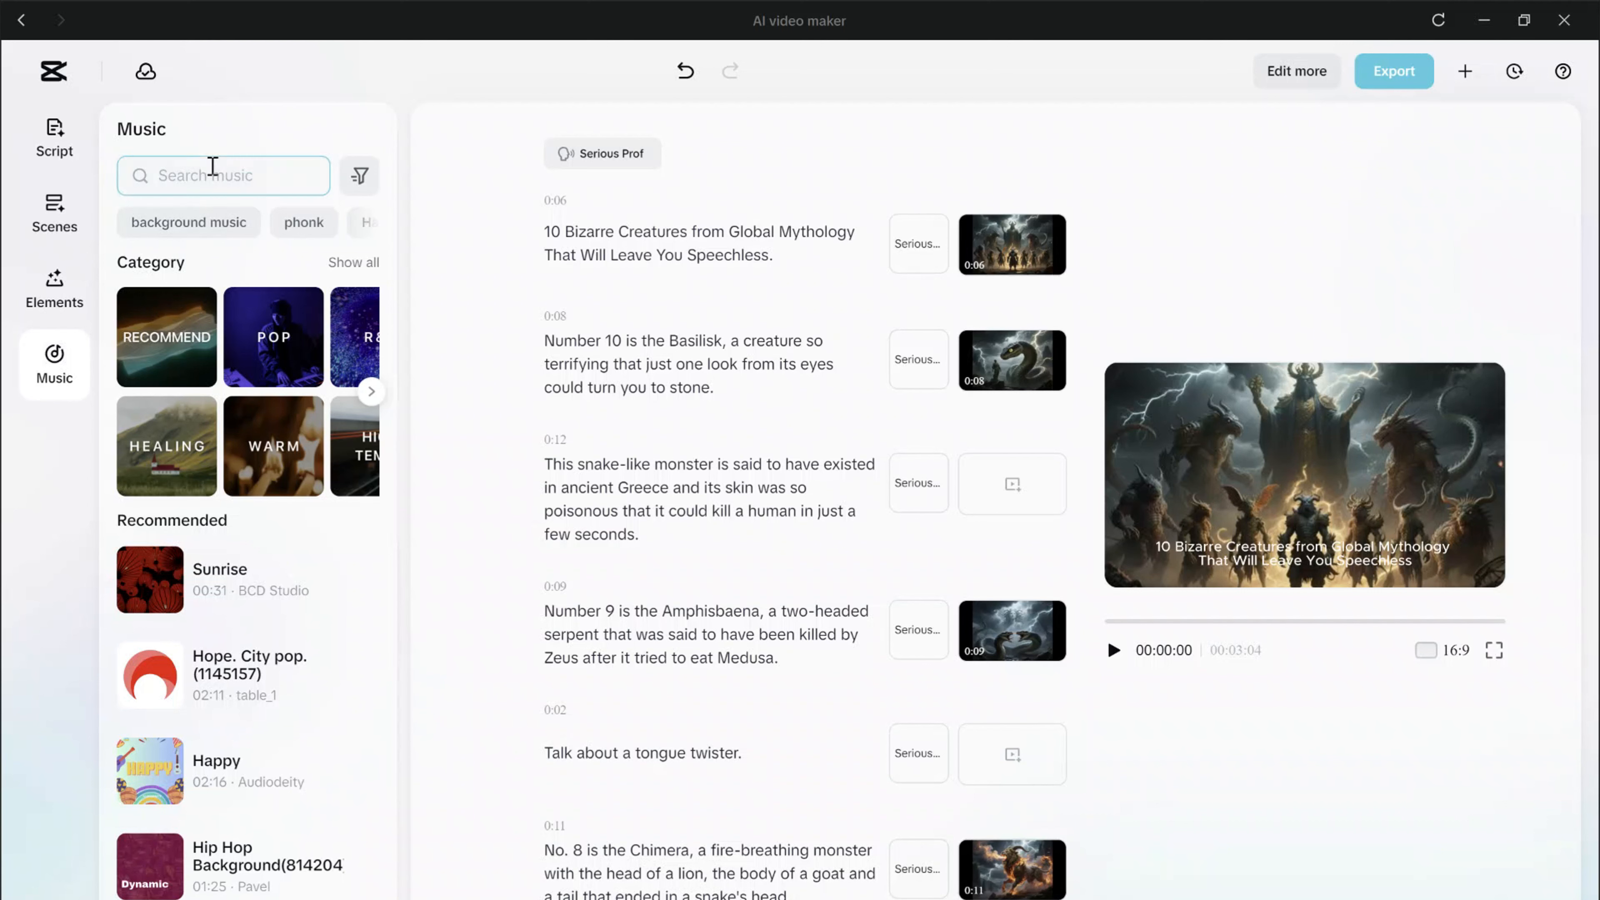
text(epic)
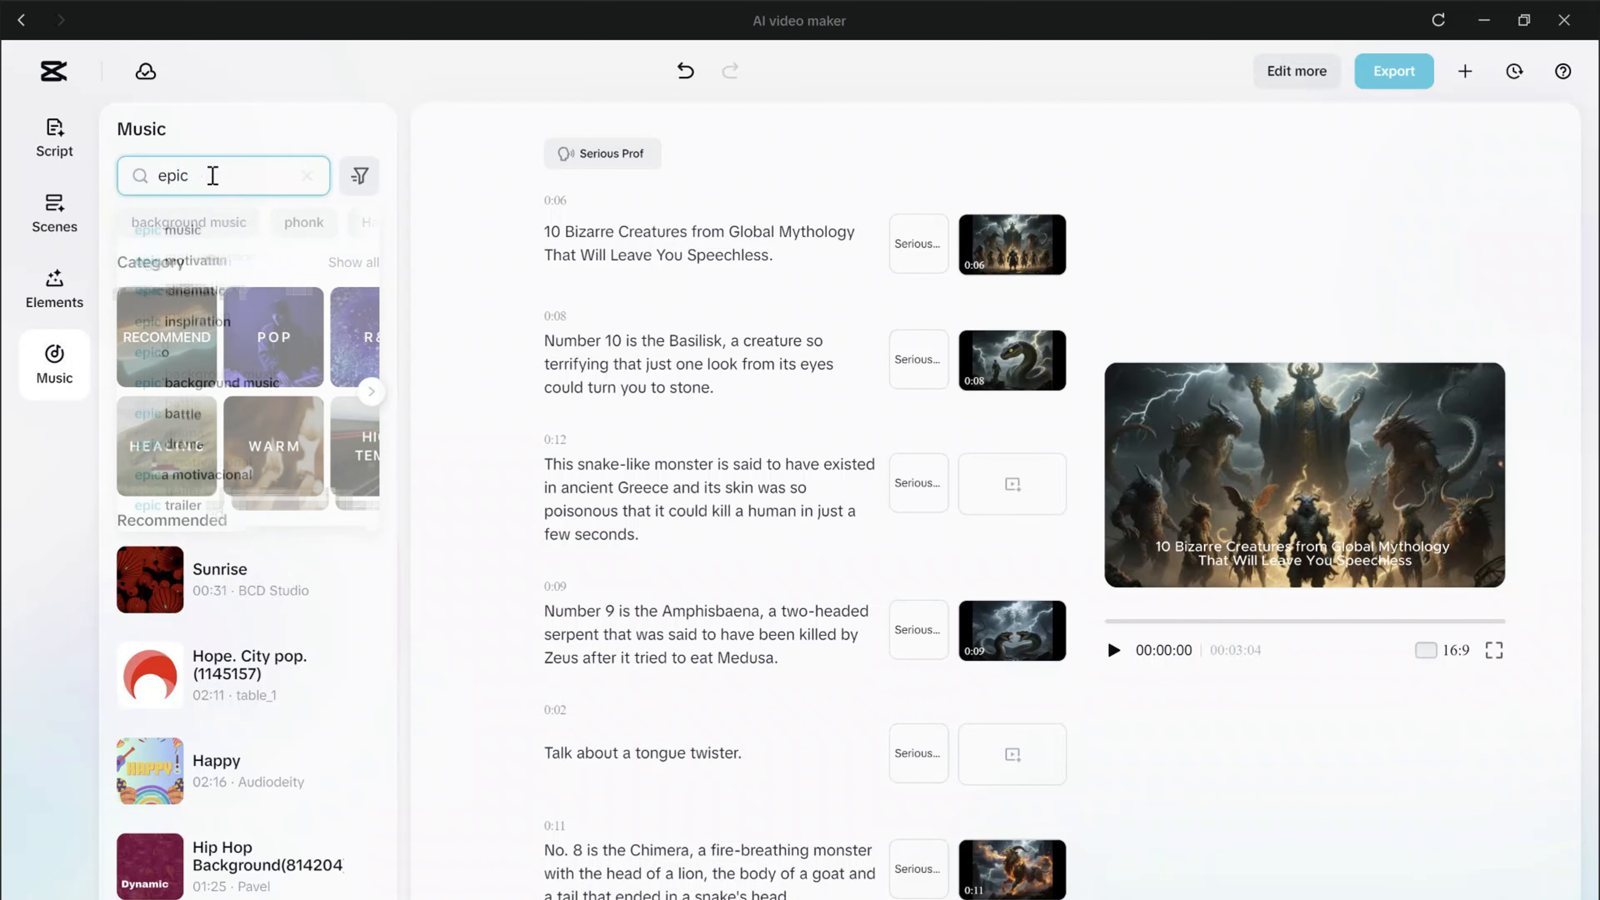
key(Return)
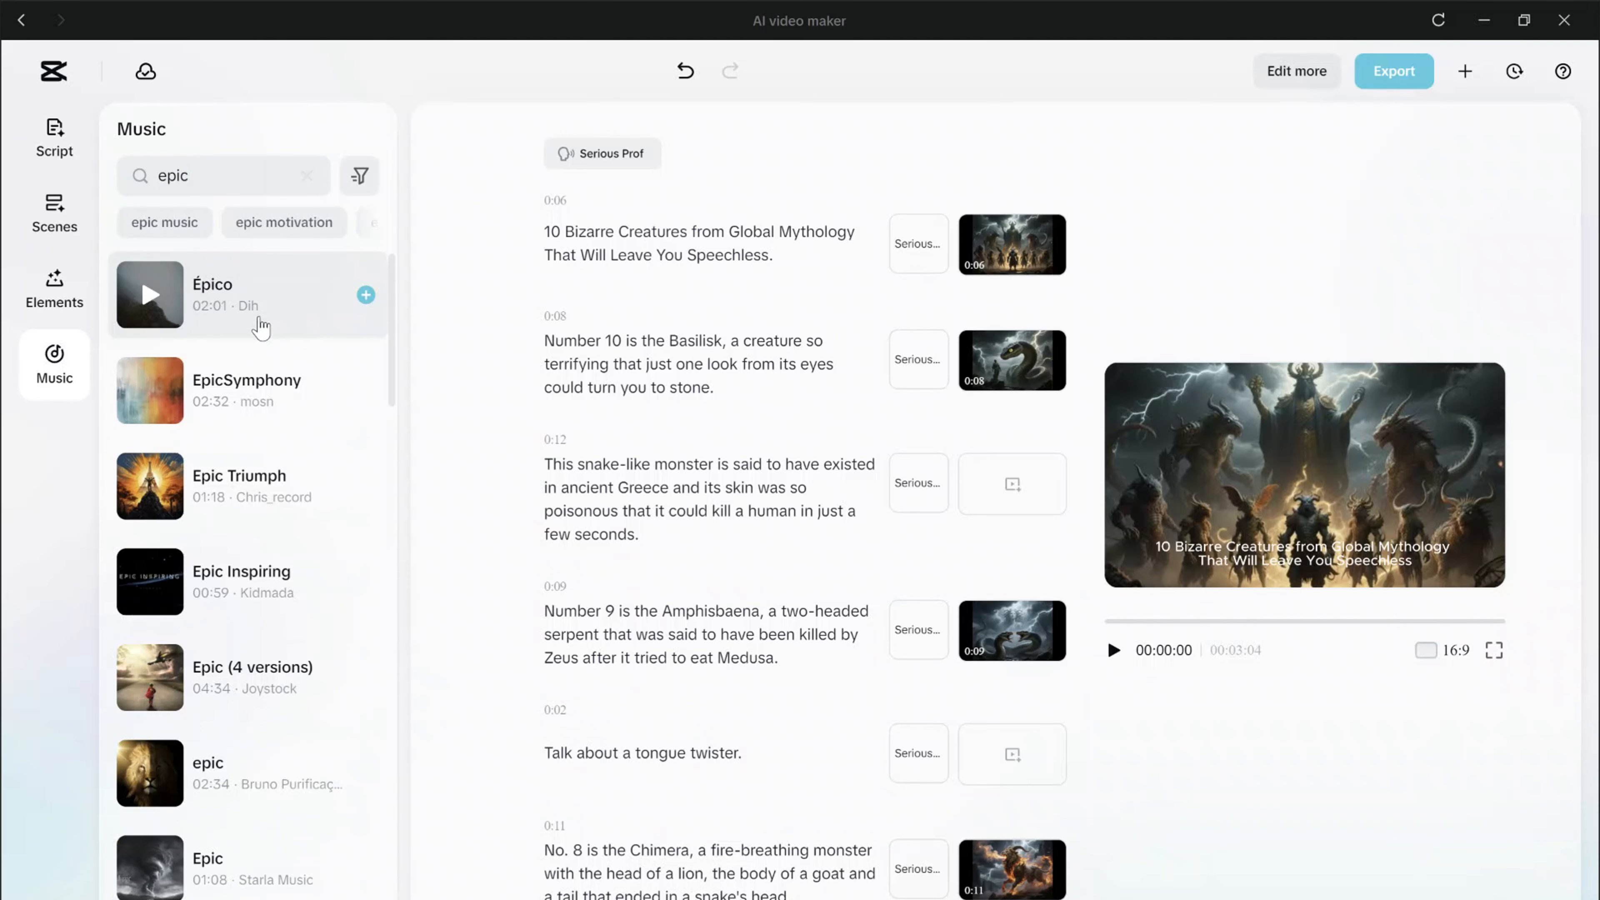
Preview the tracks Épico, Epic Triumph and Epic Inspiring, and add Epic Triumph as the video's background music.
click(168, 311)
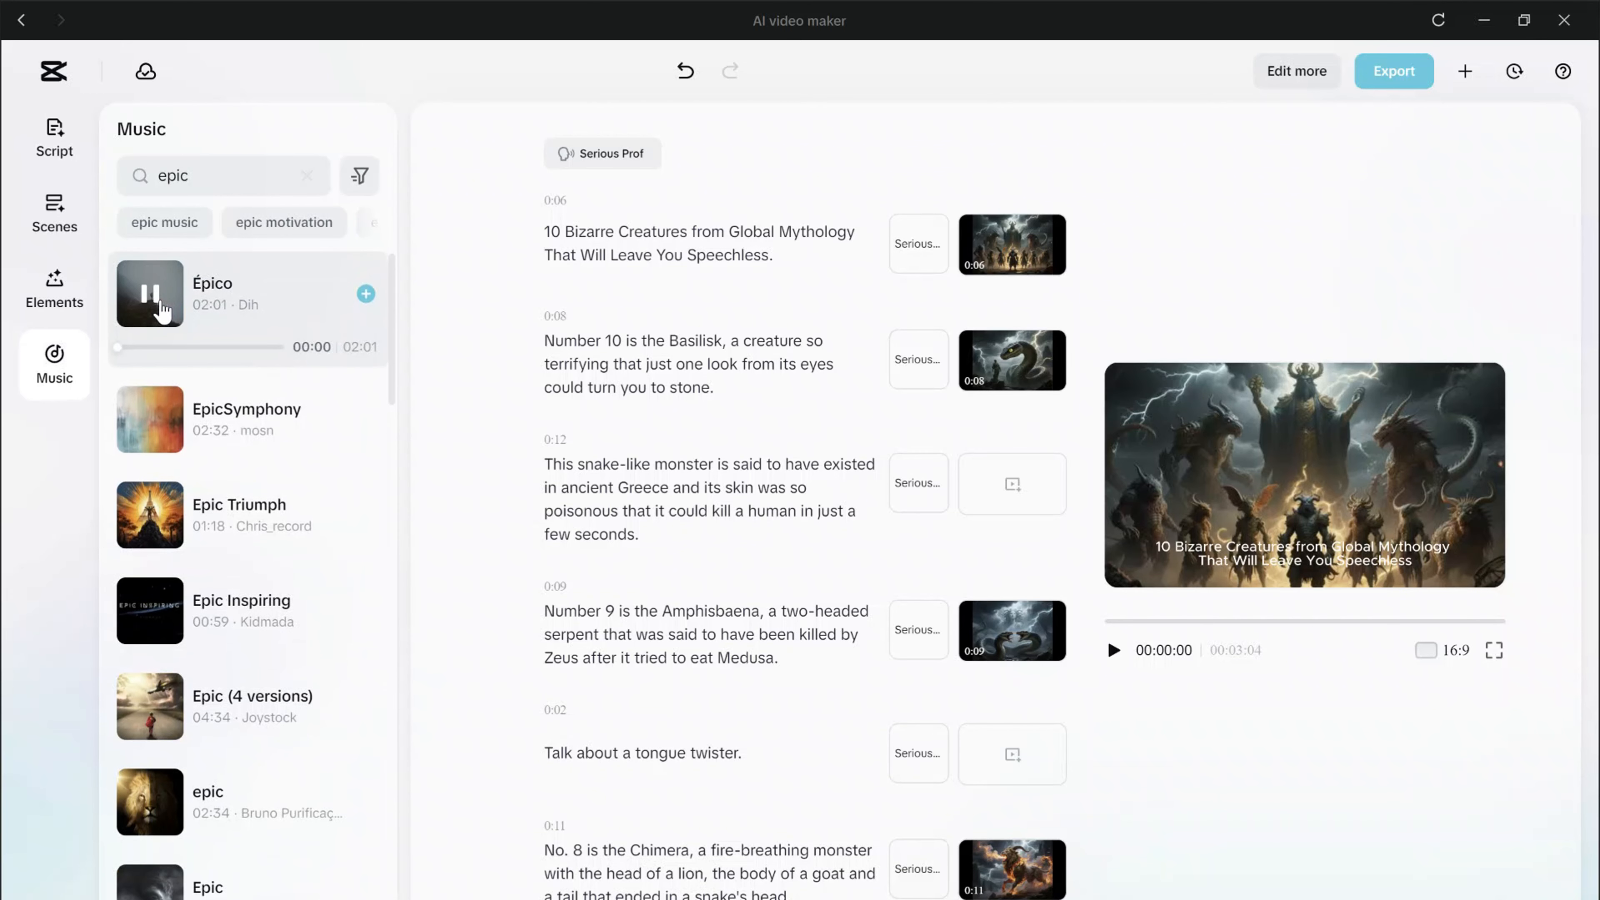
click(155, 523)
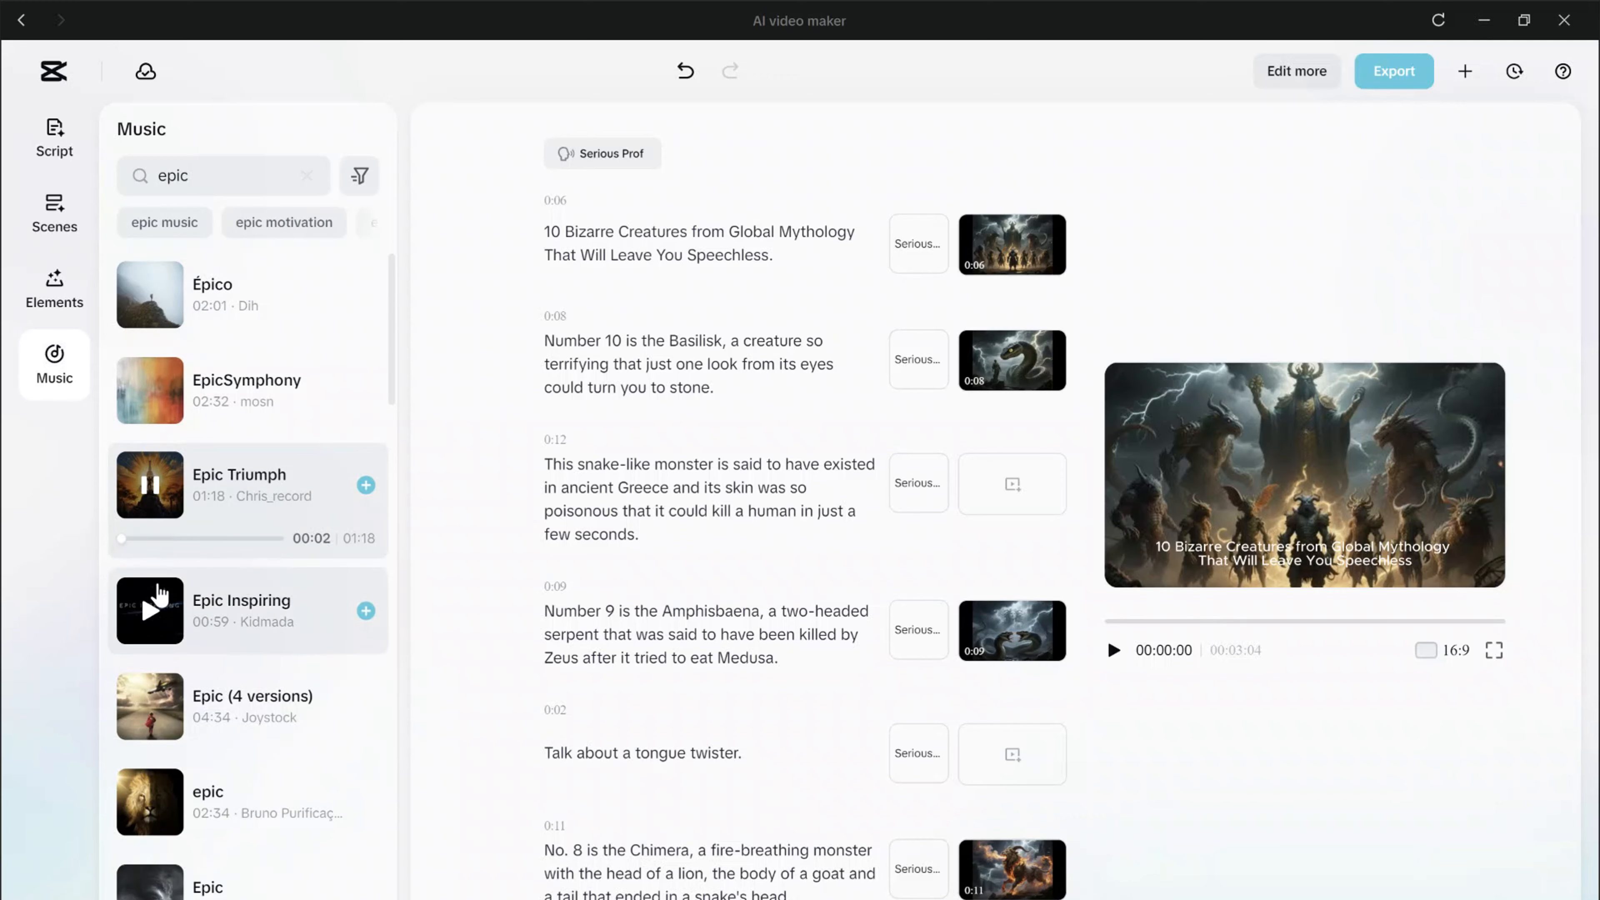
click(158, 610)
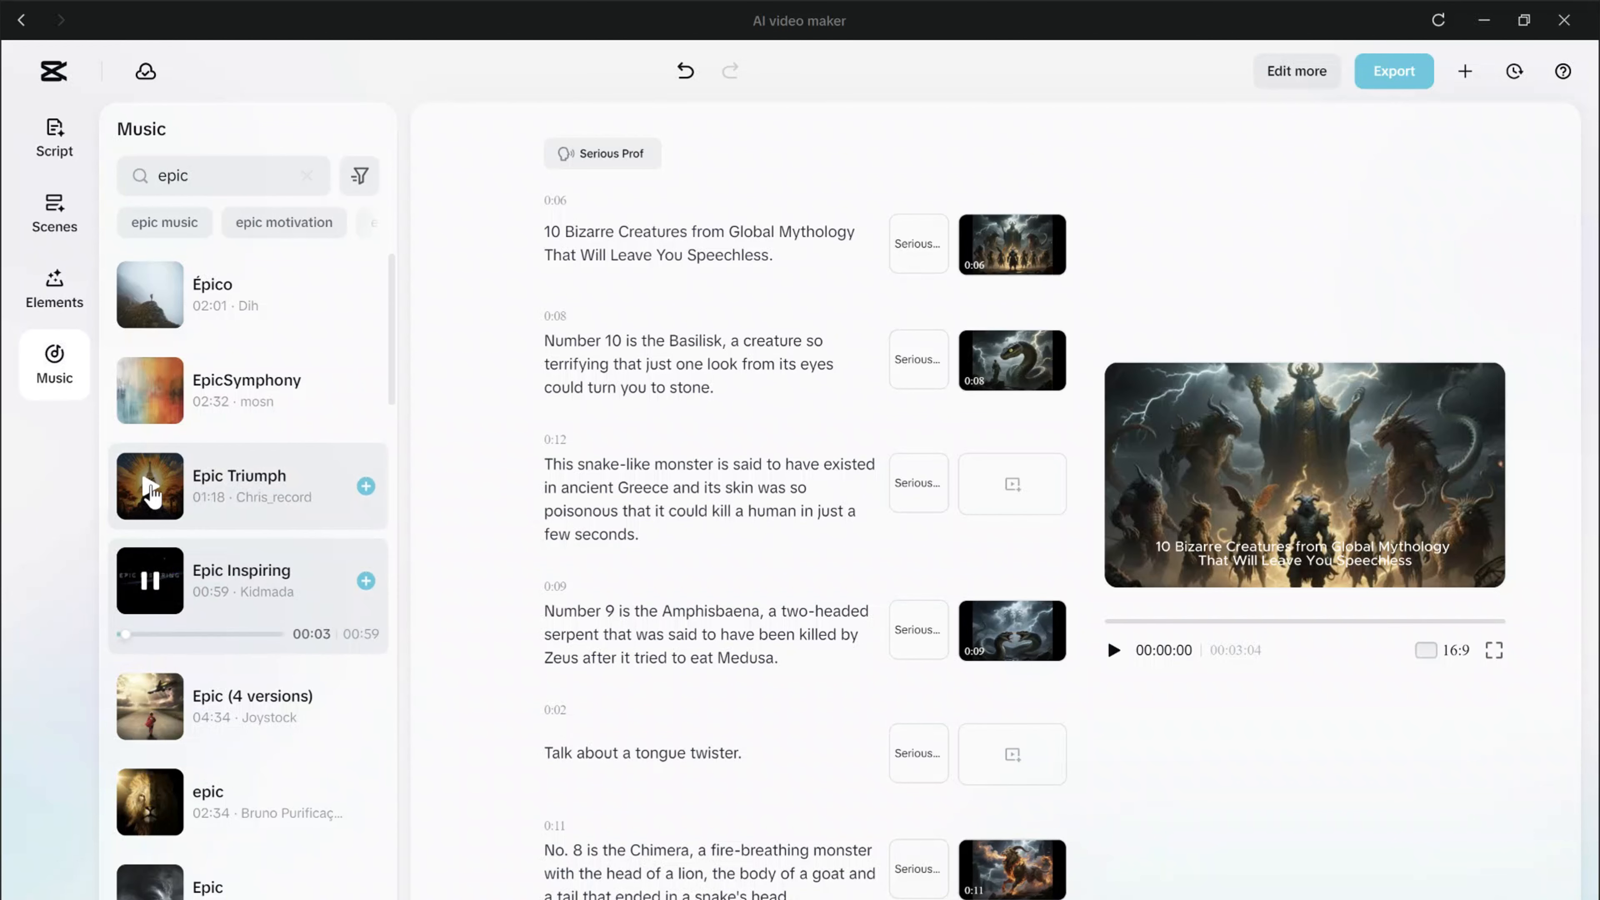
click(152, 493)
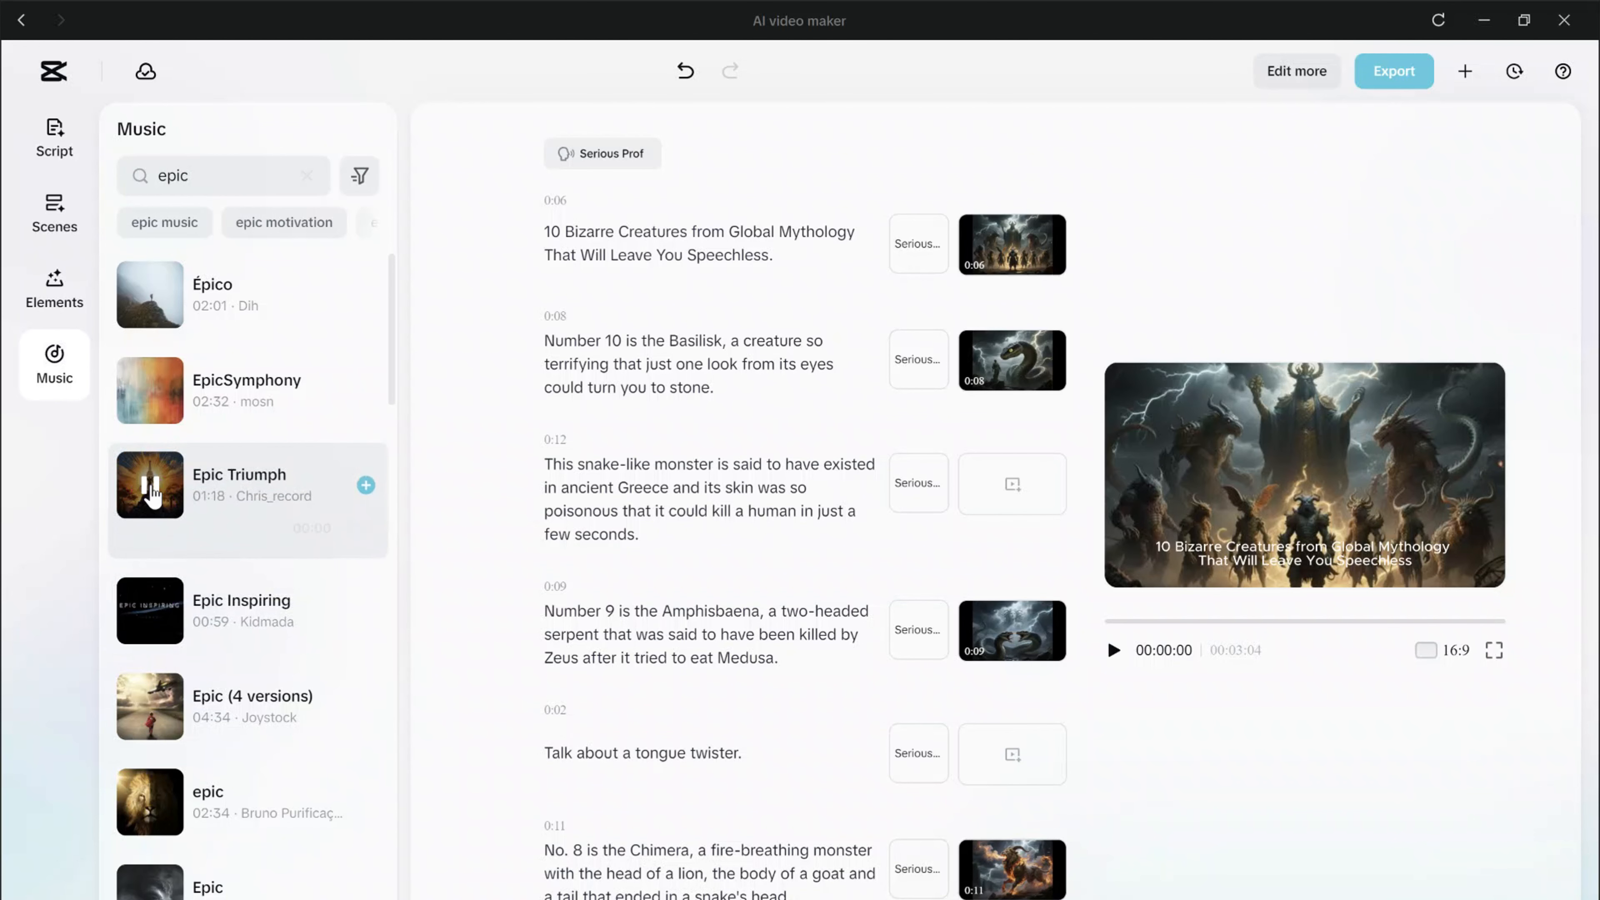
click(366, 485)
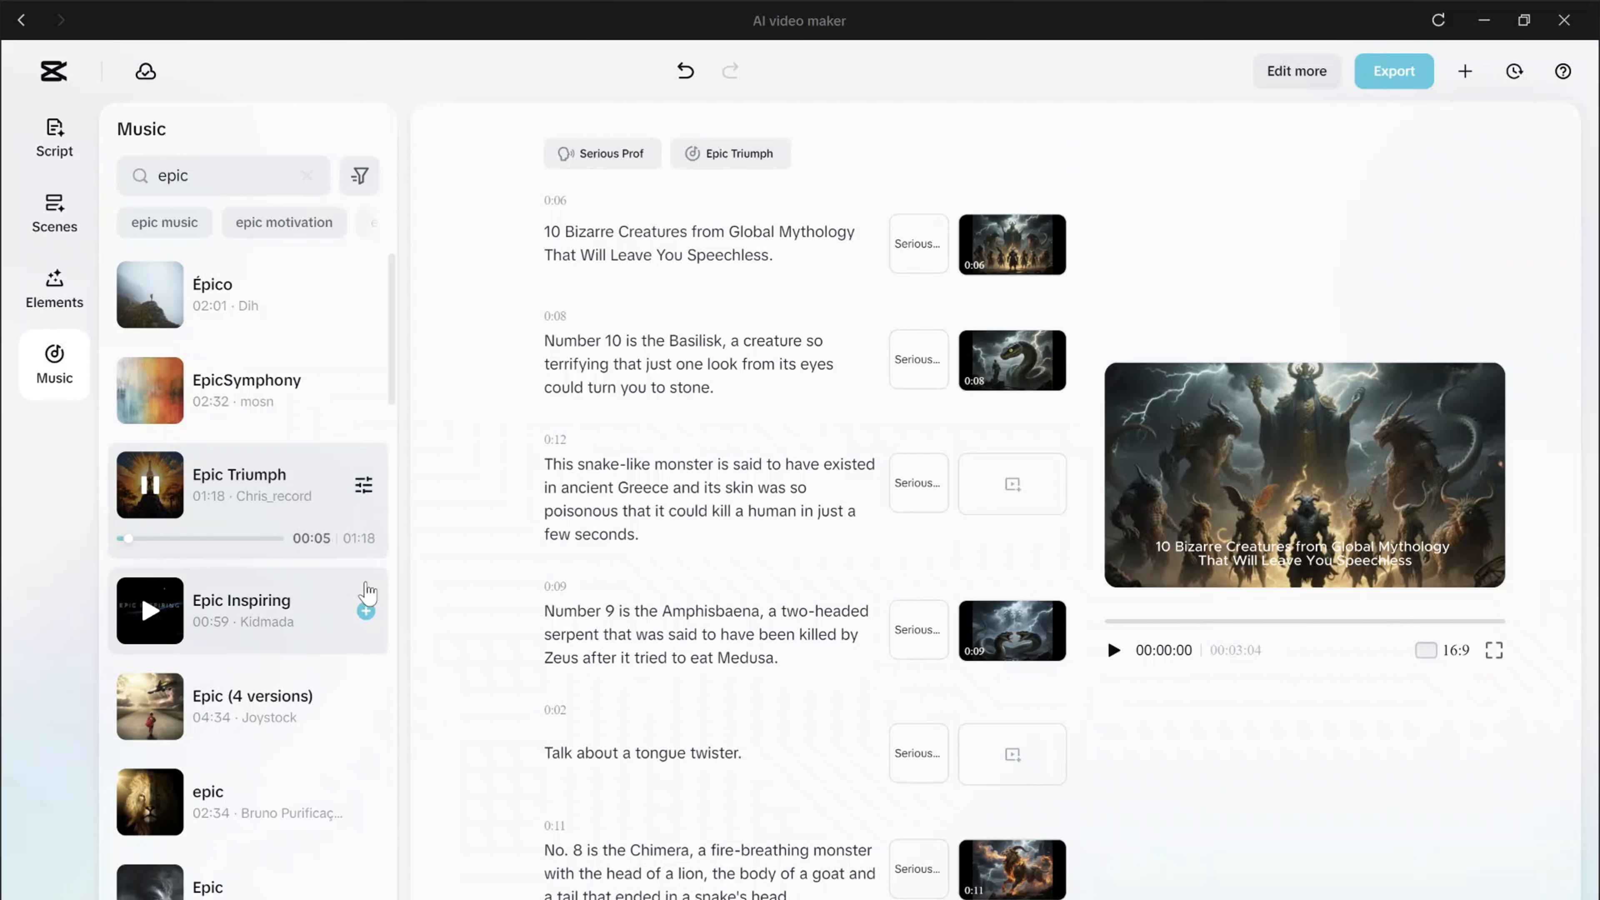
Lower the volume of the Epic Triumph track to about -22.9 dB.
click(364, 486)
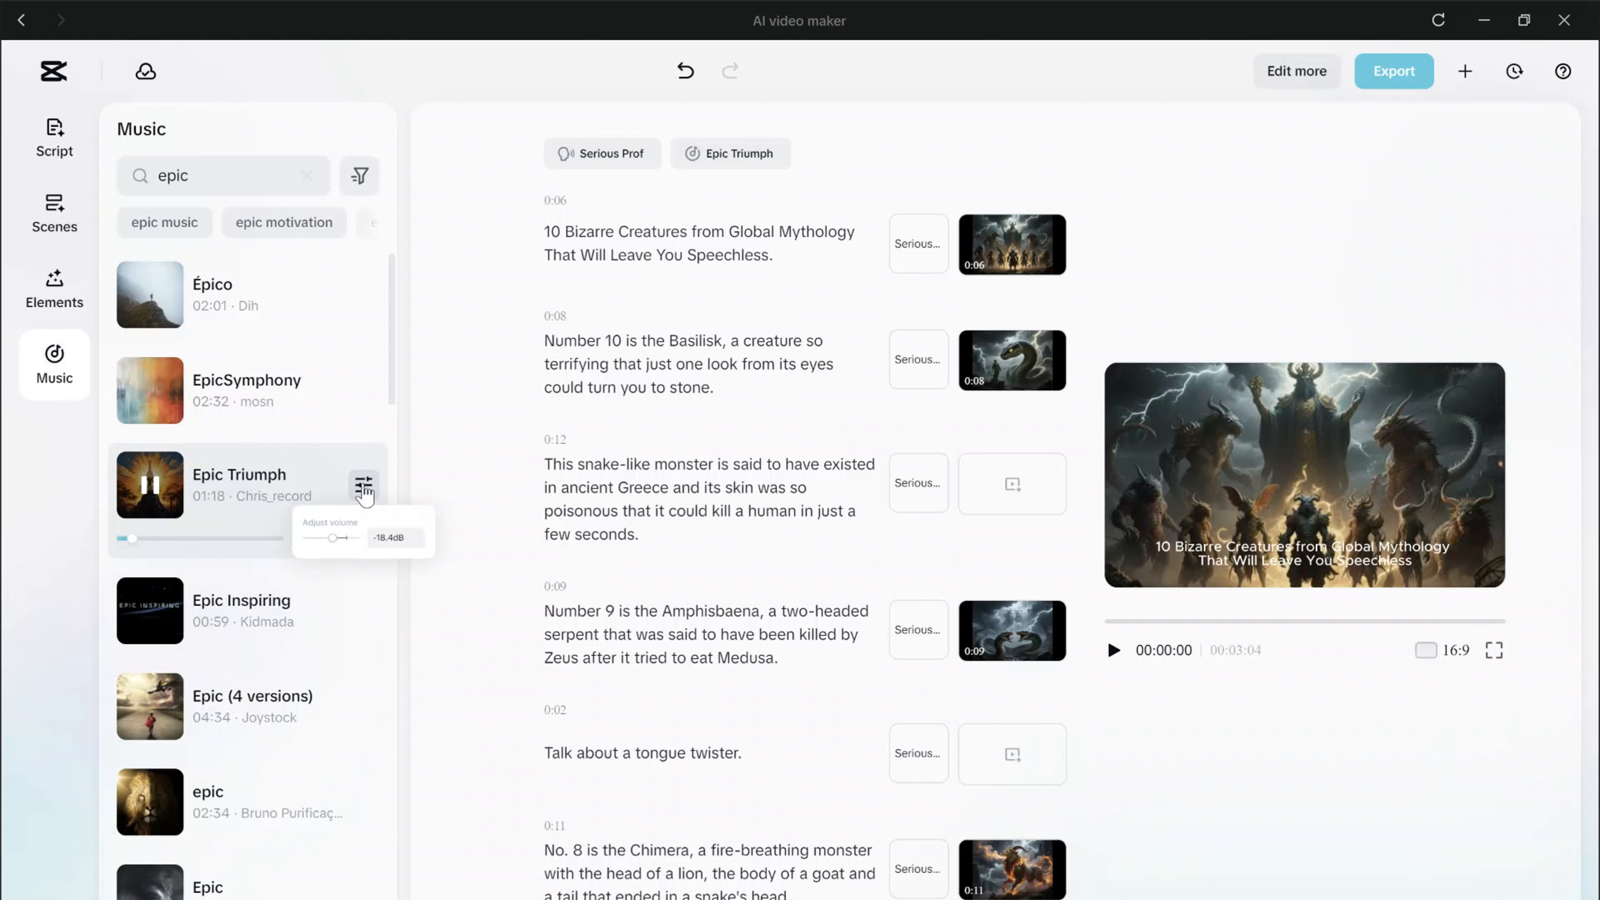
click(363, 485)
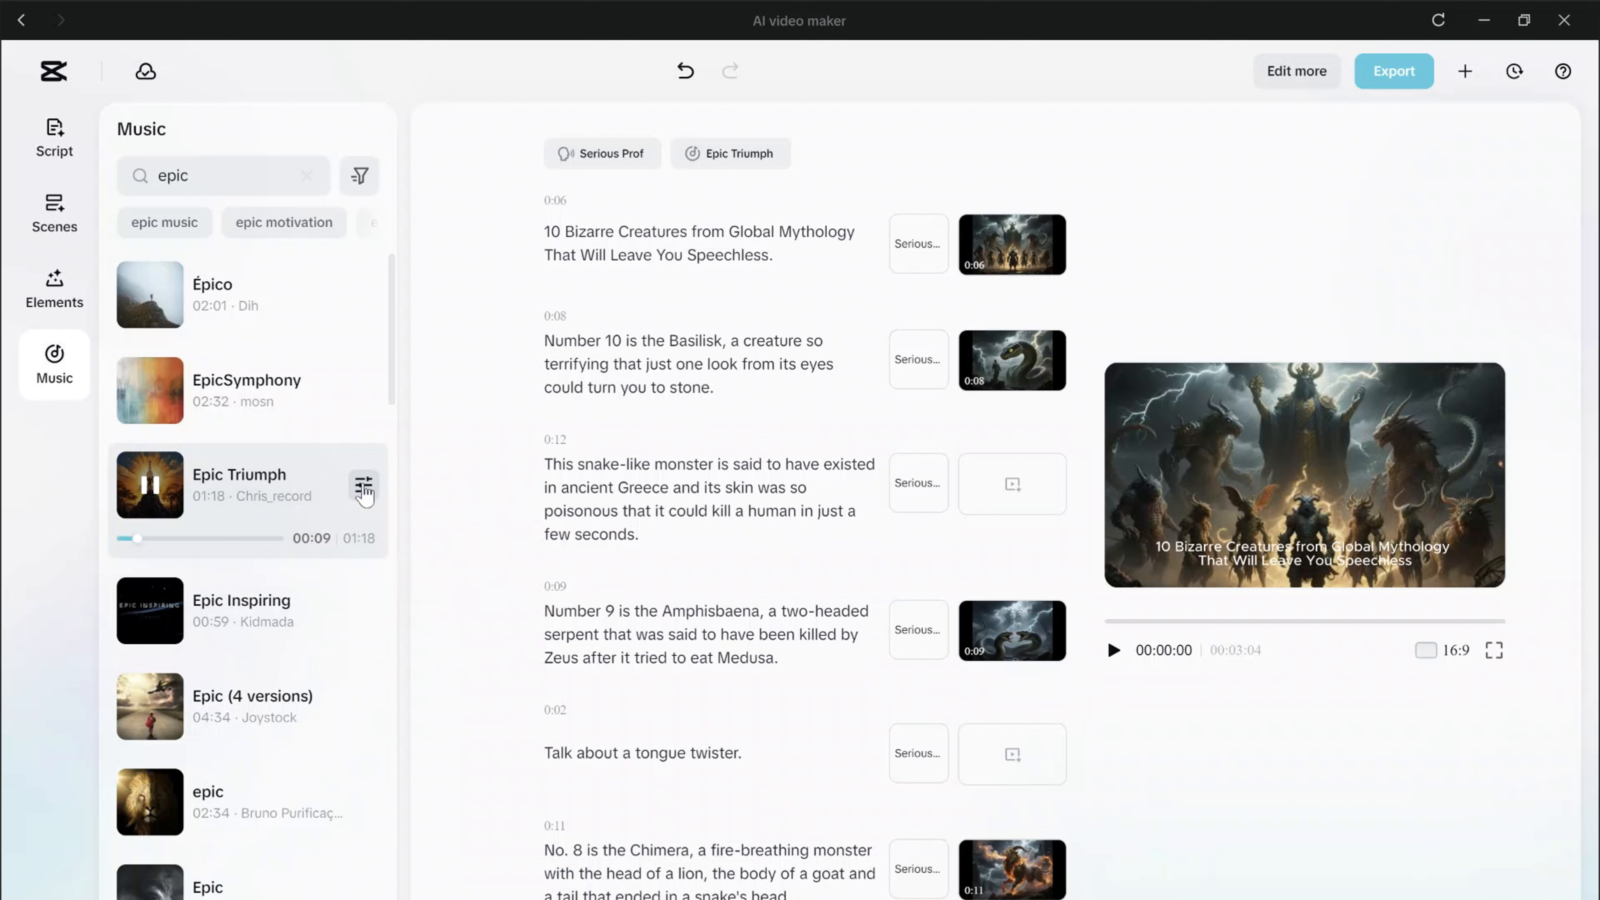
click(363, 485)
drag(306, 565, 303, 567)
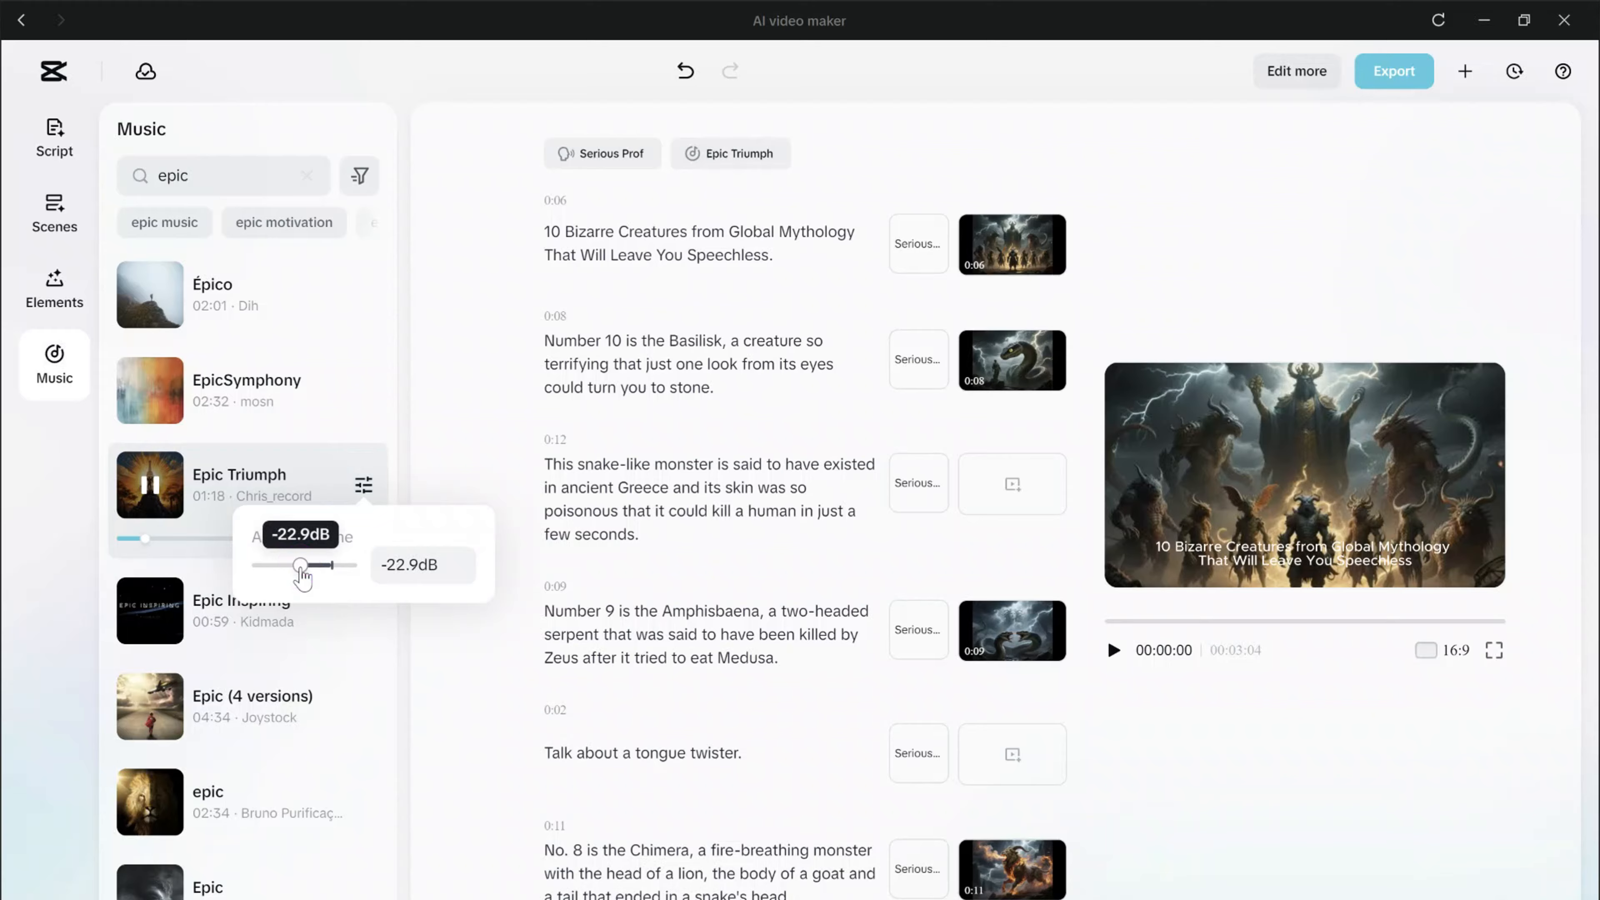
Review the script scenes and their generated visuals, and preview the scene about the creature killed by the hero Heracles.
click(1226, 730)
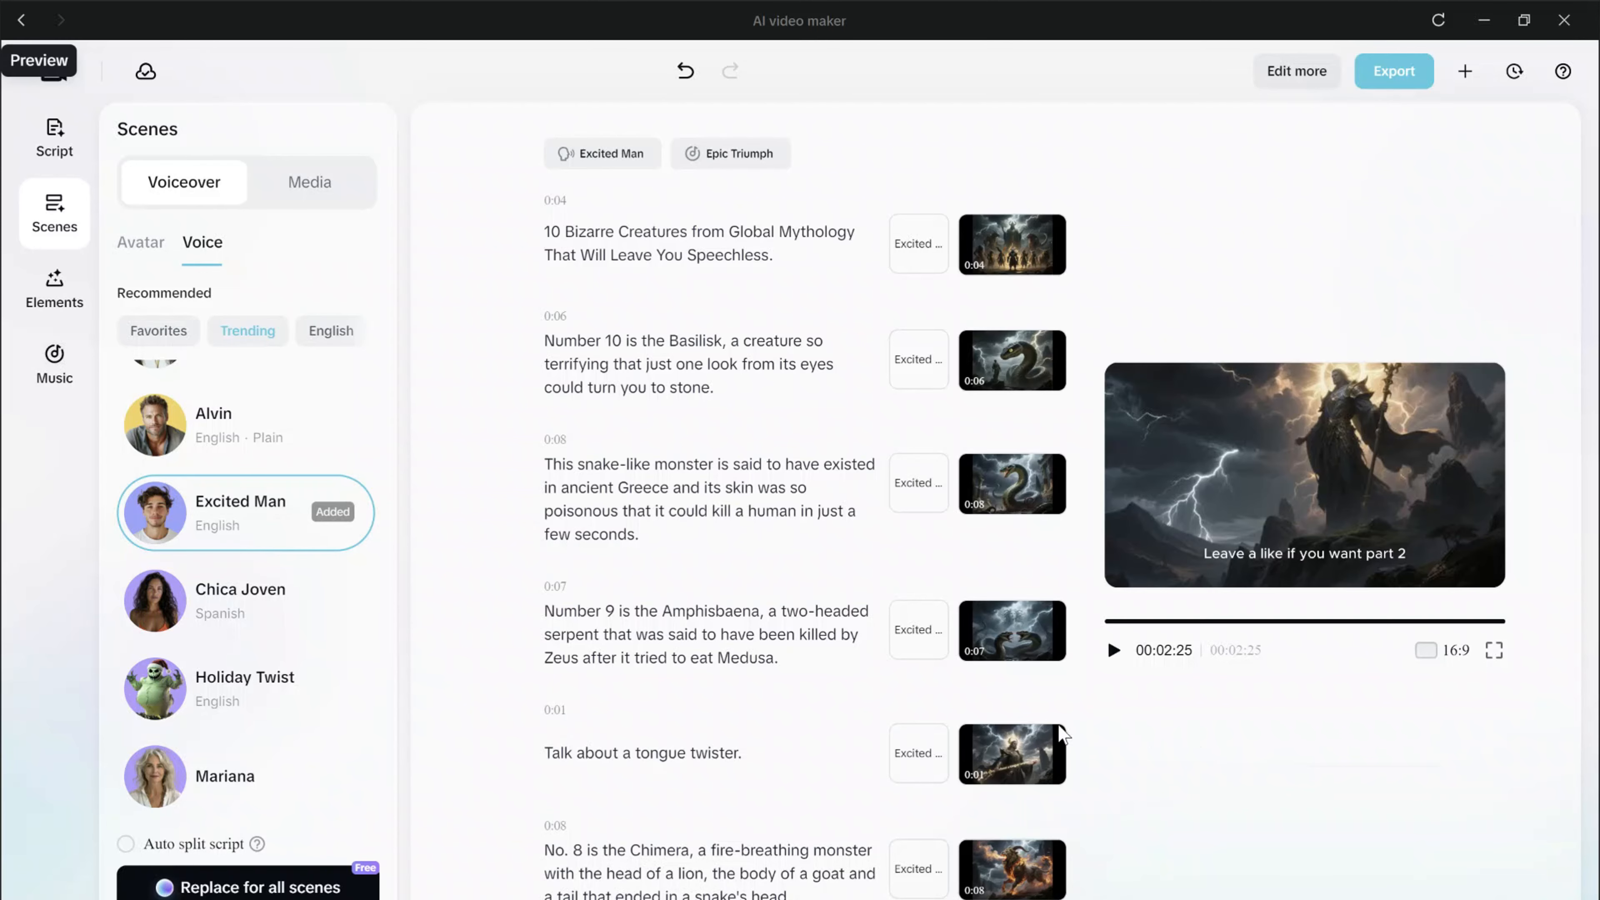
scroll(765, 649, down, 3)
scroll(763, 650, down, 5)
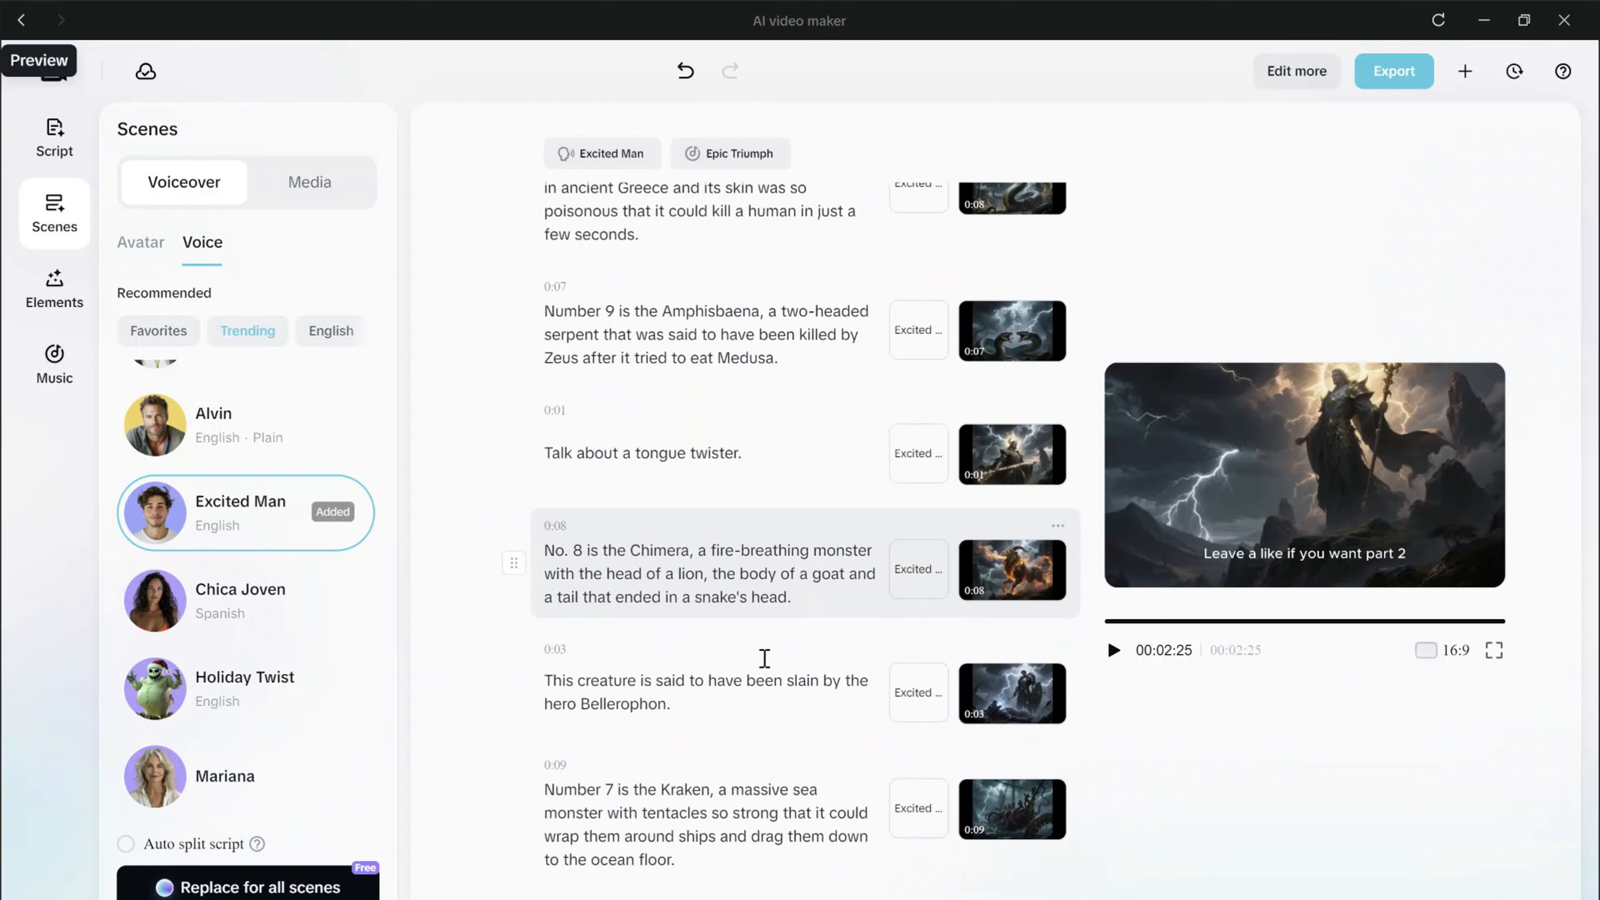
scroll(764, 668, down, 7)
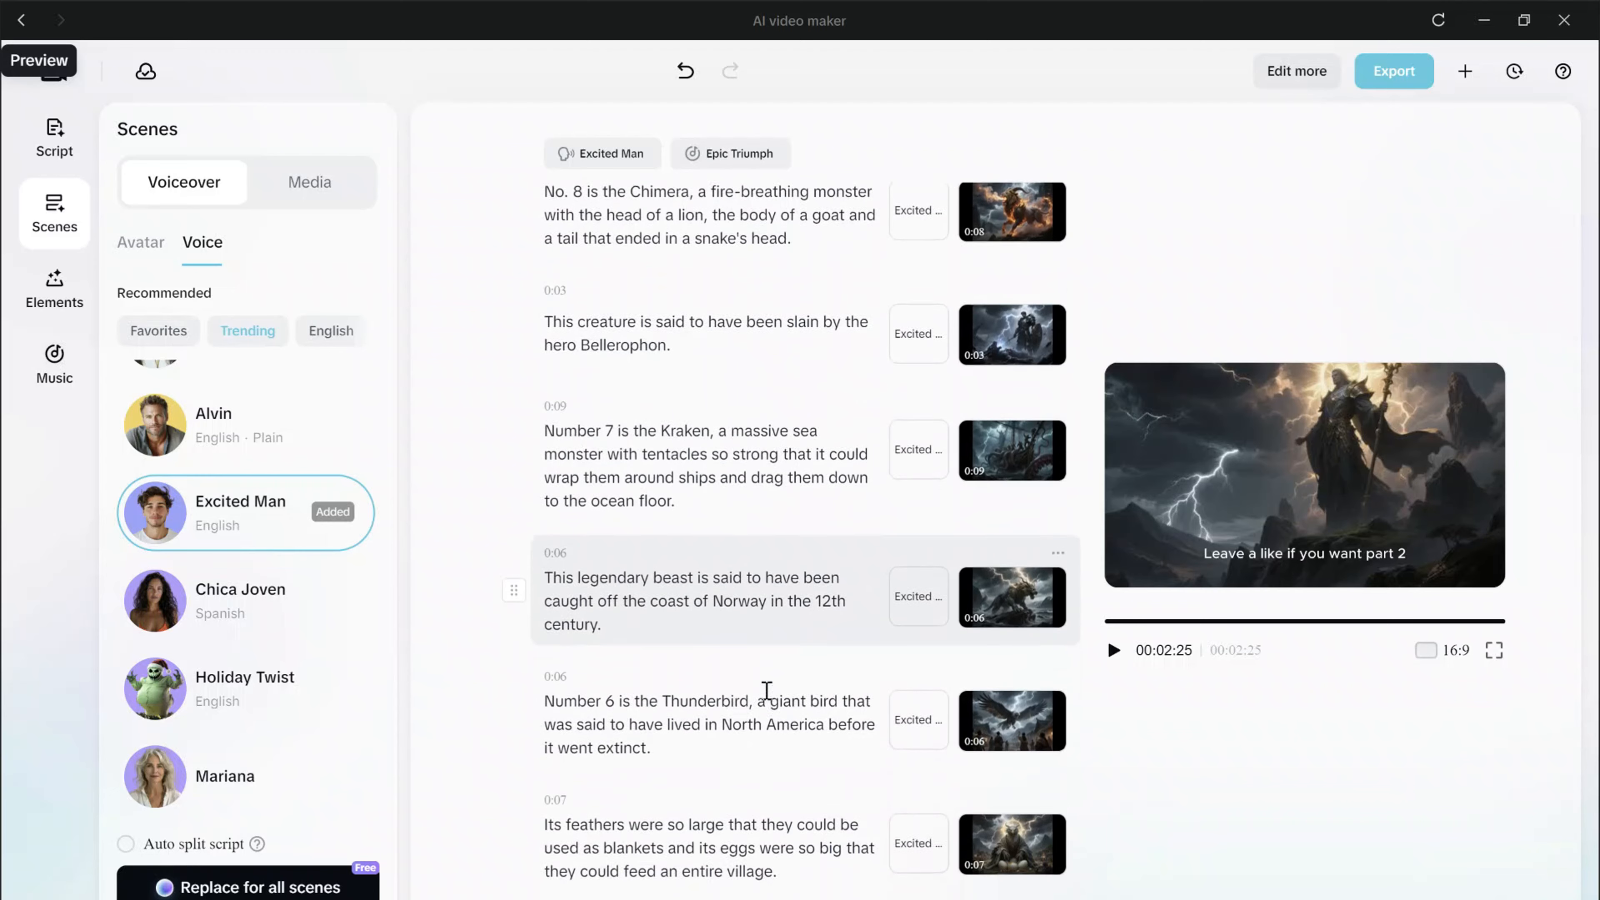
scroll(768, 695, down, 7)
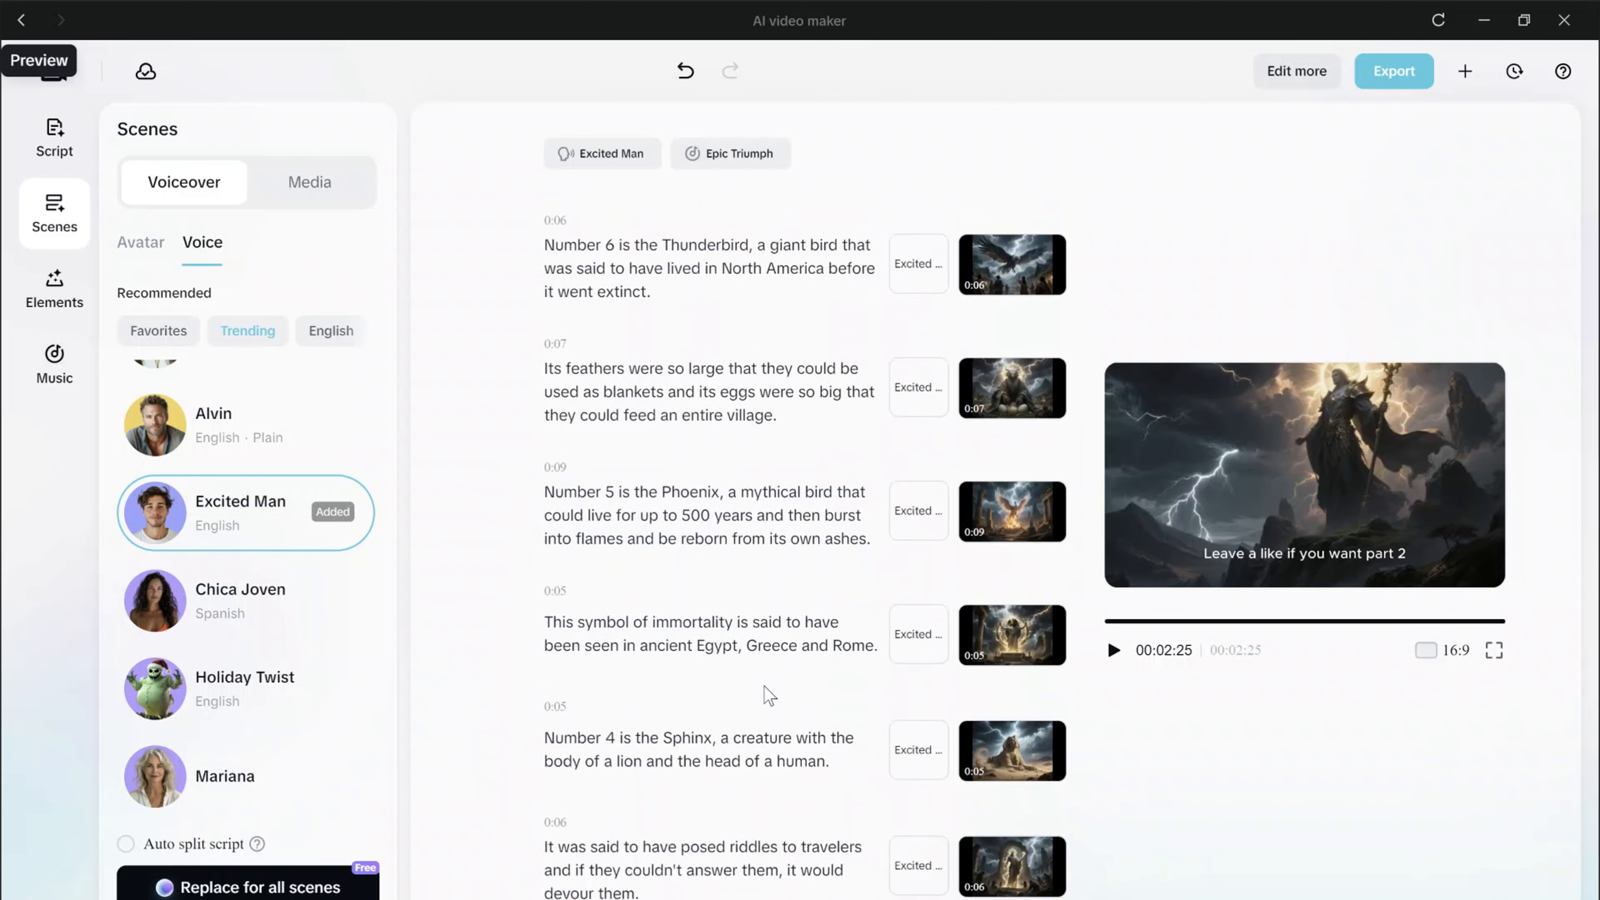
scroll(766, 693, down, 10)
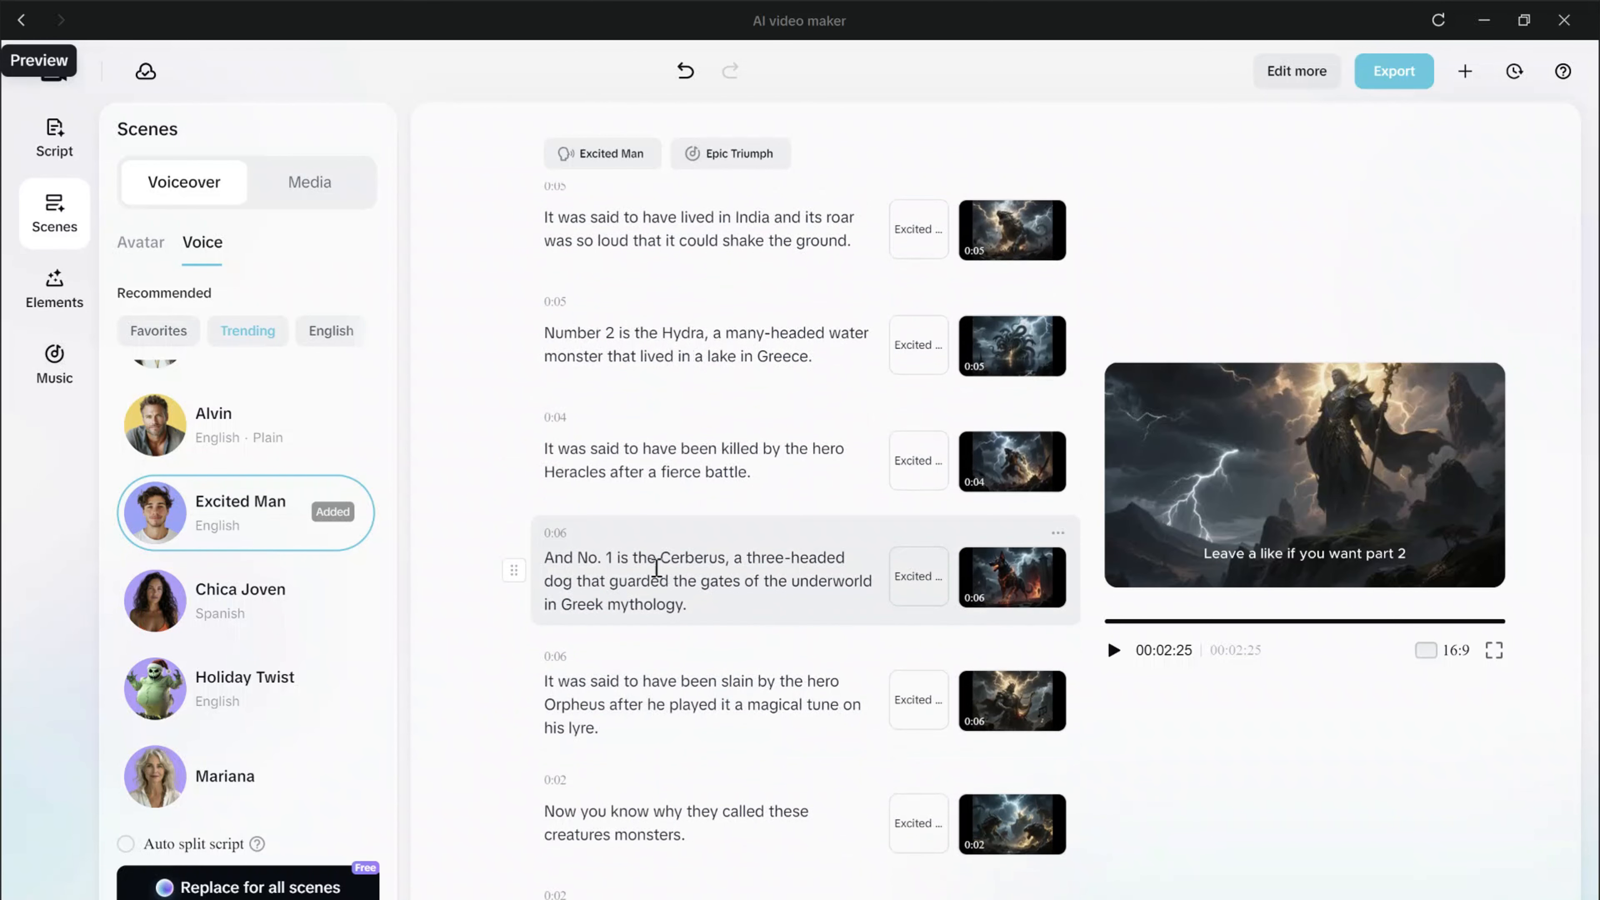
click(587, 472)
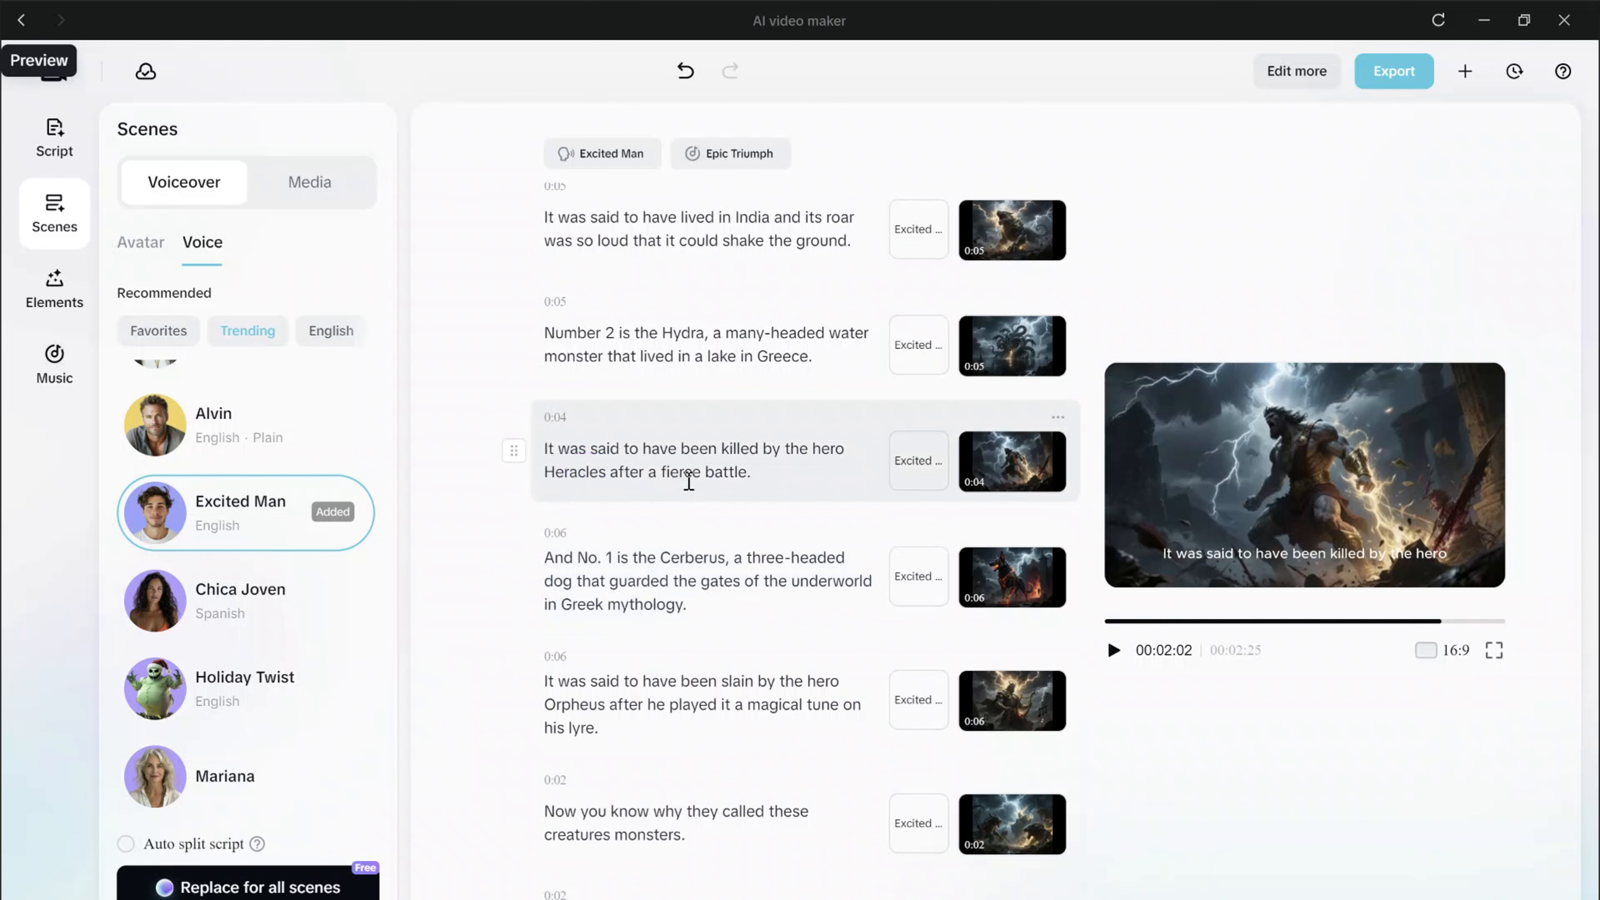
key(BackSpace)
key(BackSpace)
text(cu)
scroll(692, 530, down, 2)
scroll(810, 626, up, 20)
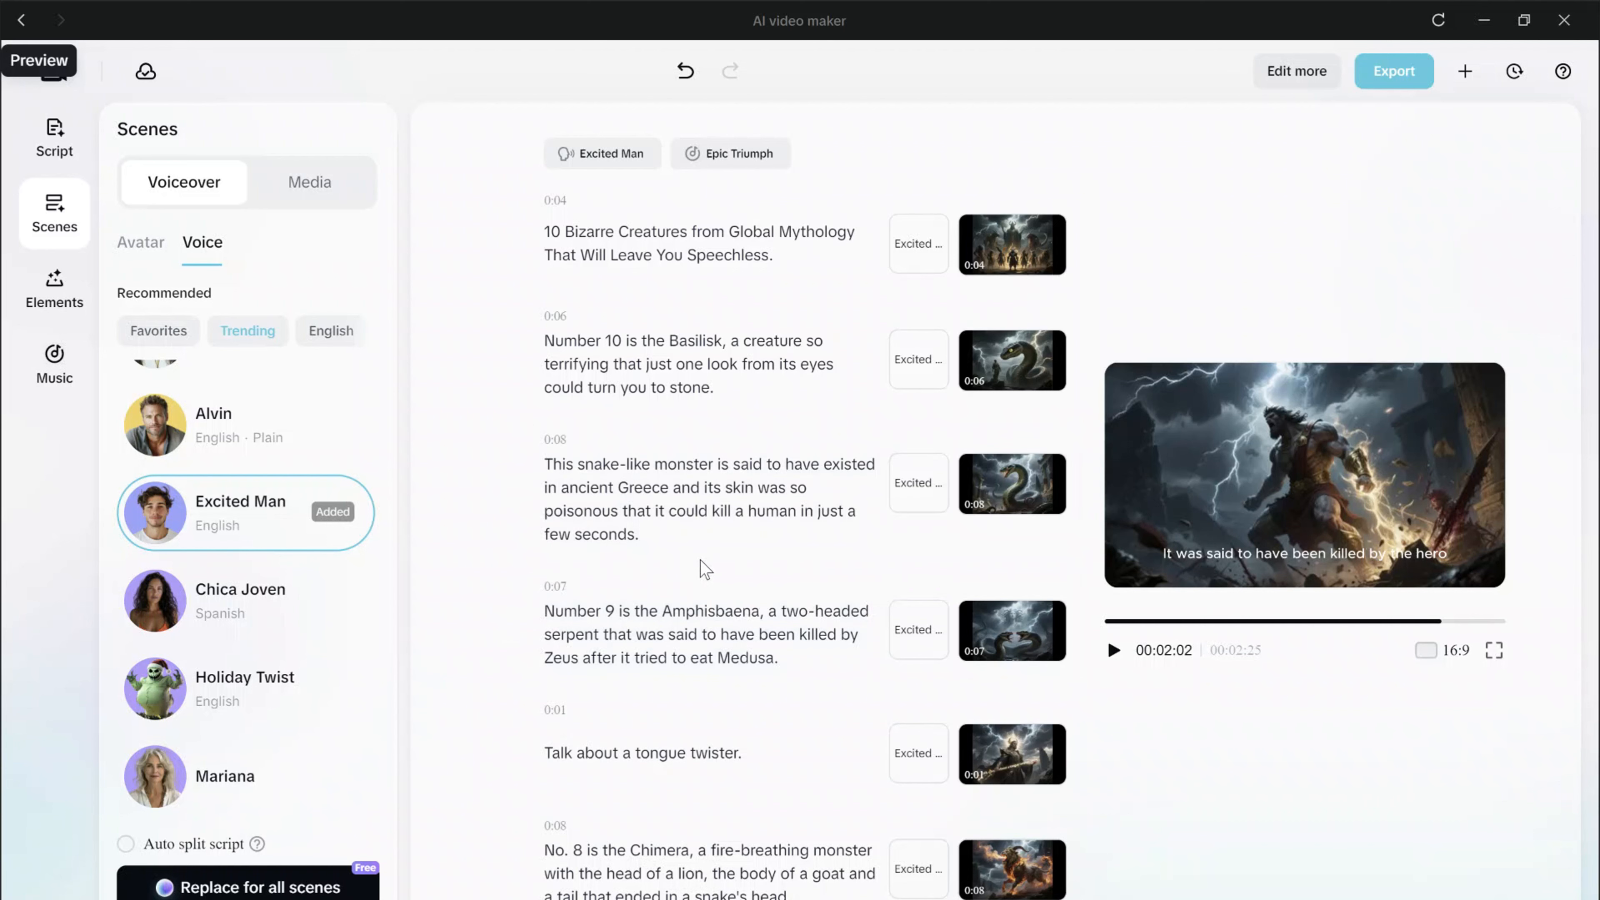
Preview the generated visual of the "Talk about a tongue twister." scene.
scroll(700, 560, down, 2)
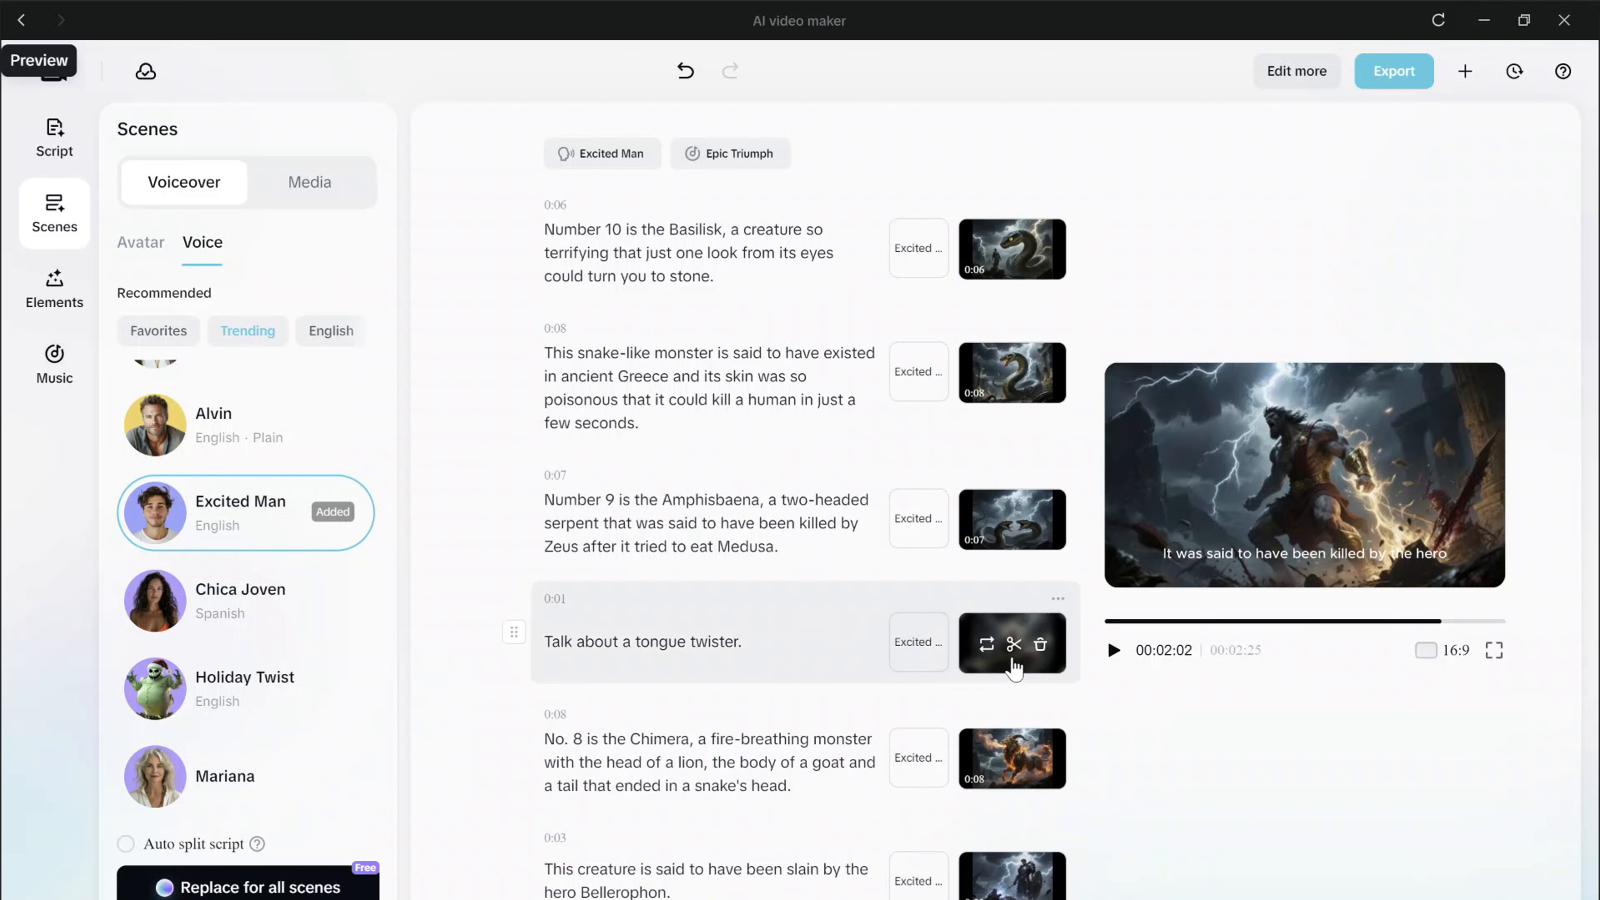
click(1003, 666)
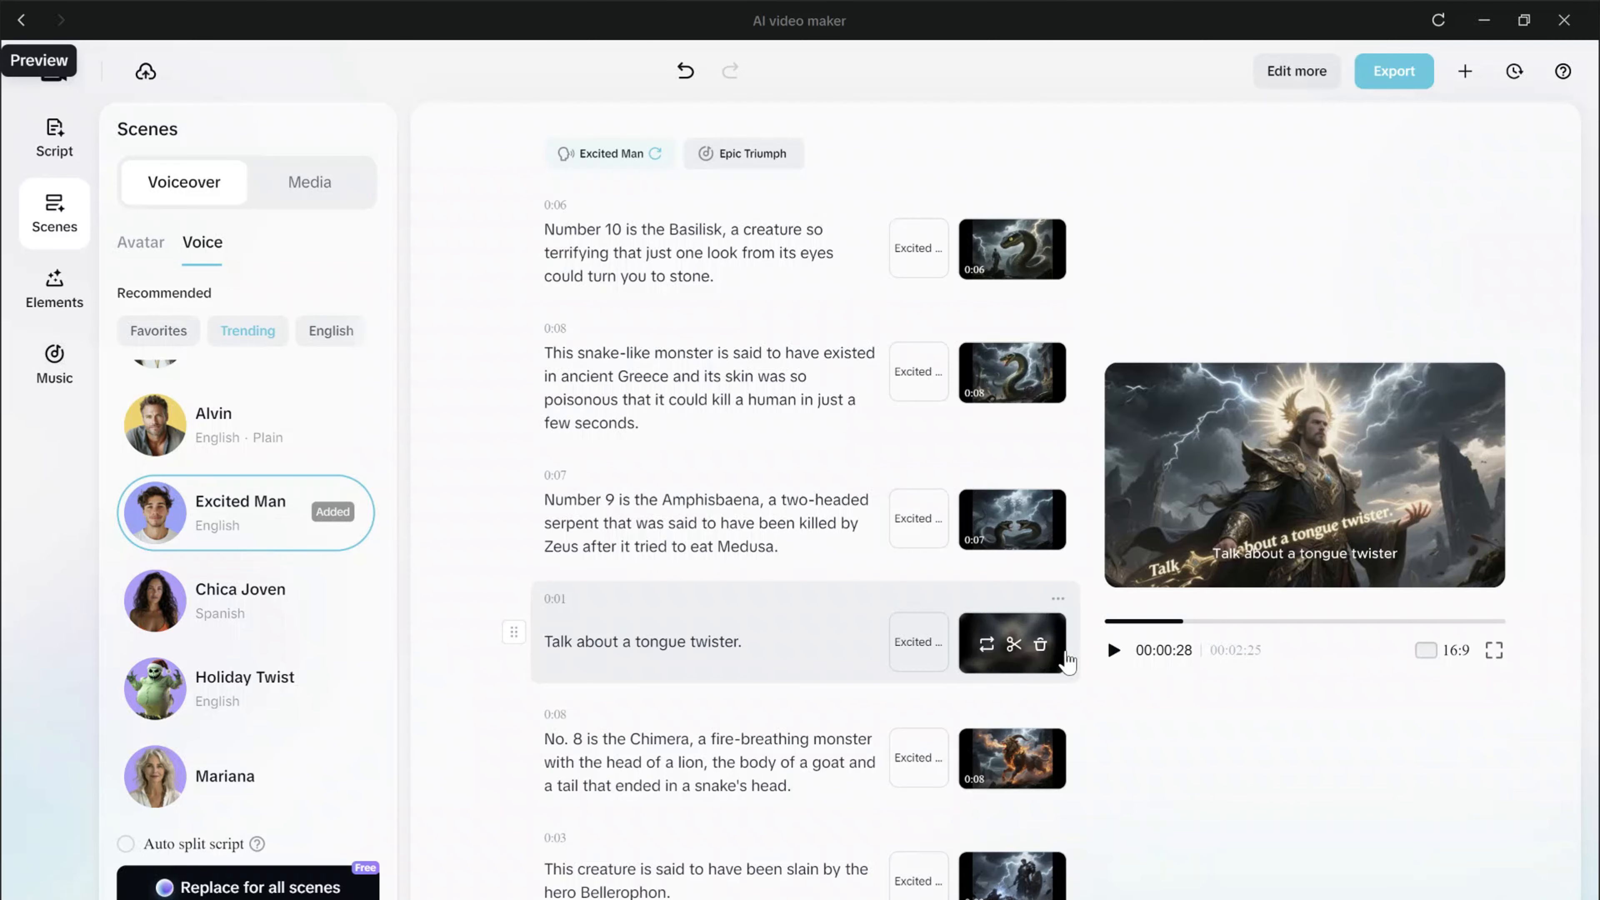
scroll(927, 674, up, 2)
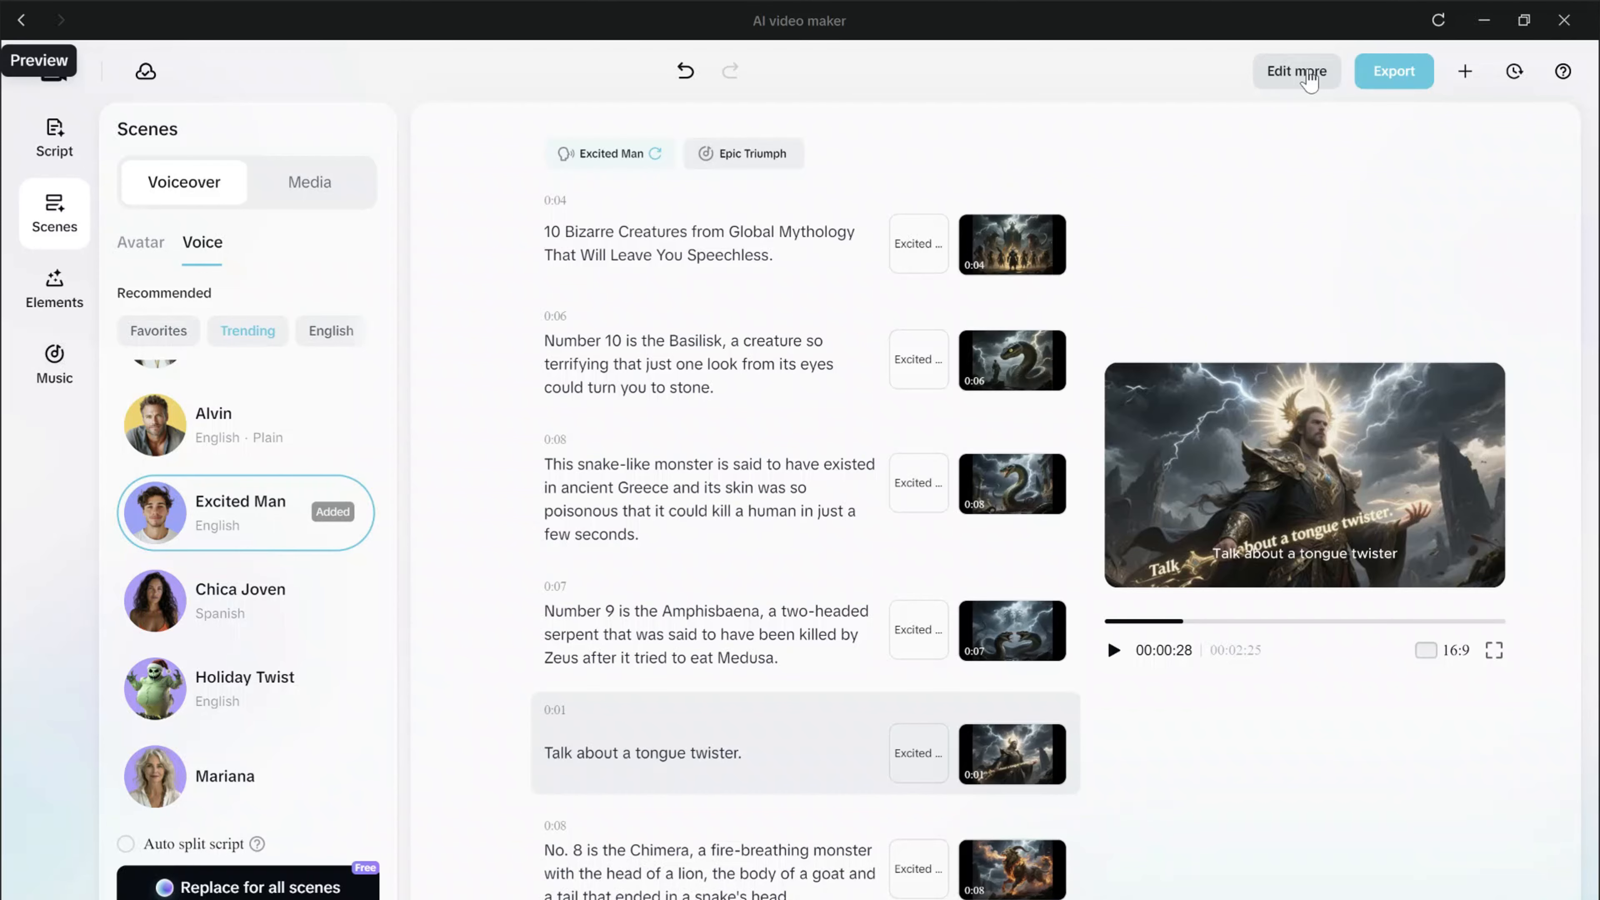
Open the project in the full timeline editor and play the video from the beginning.
click(1296, 72)
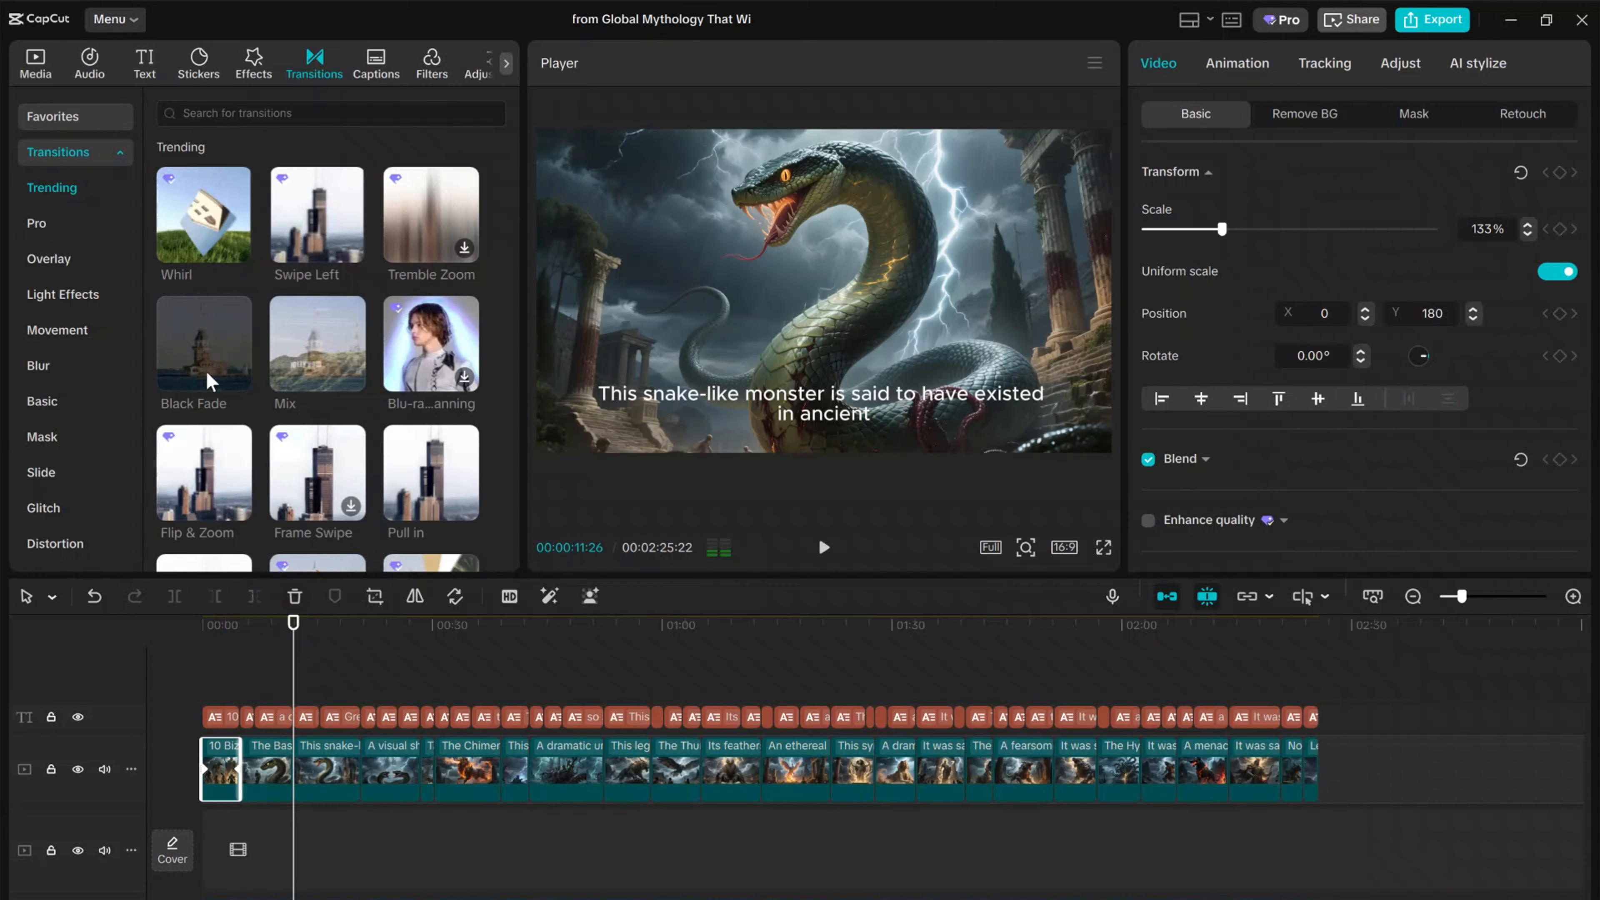
click(200, 624)
click(825, 548)
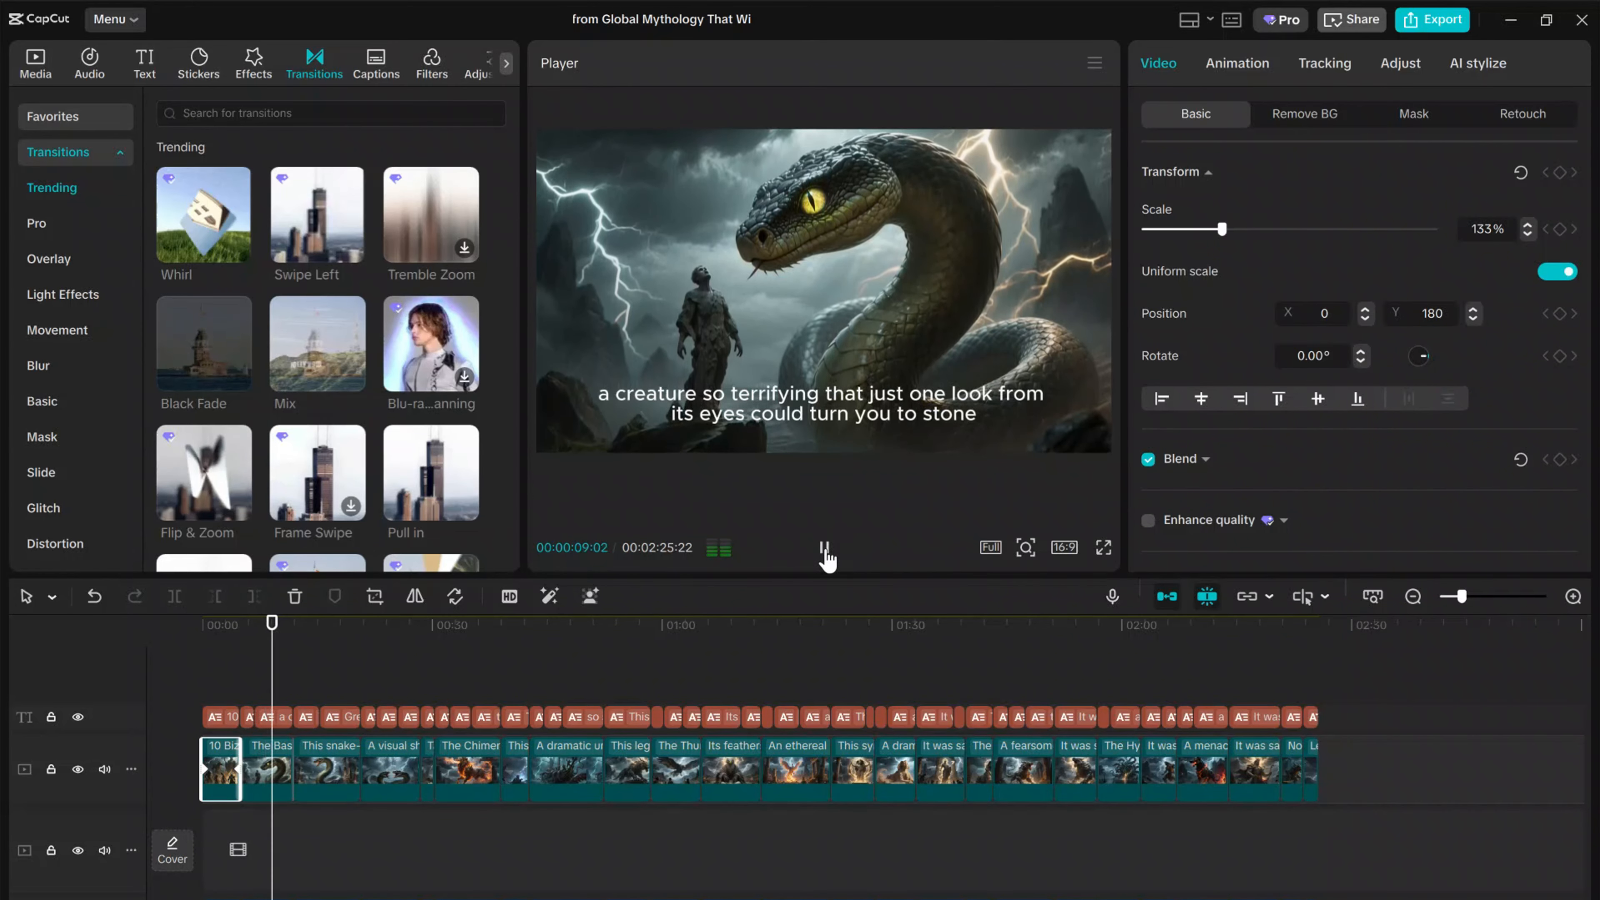
Preview the Pull in transition at the start of the Amphisbaena clip and play the video from just before that clip.
click(360, 626)
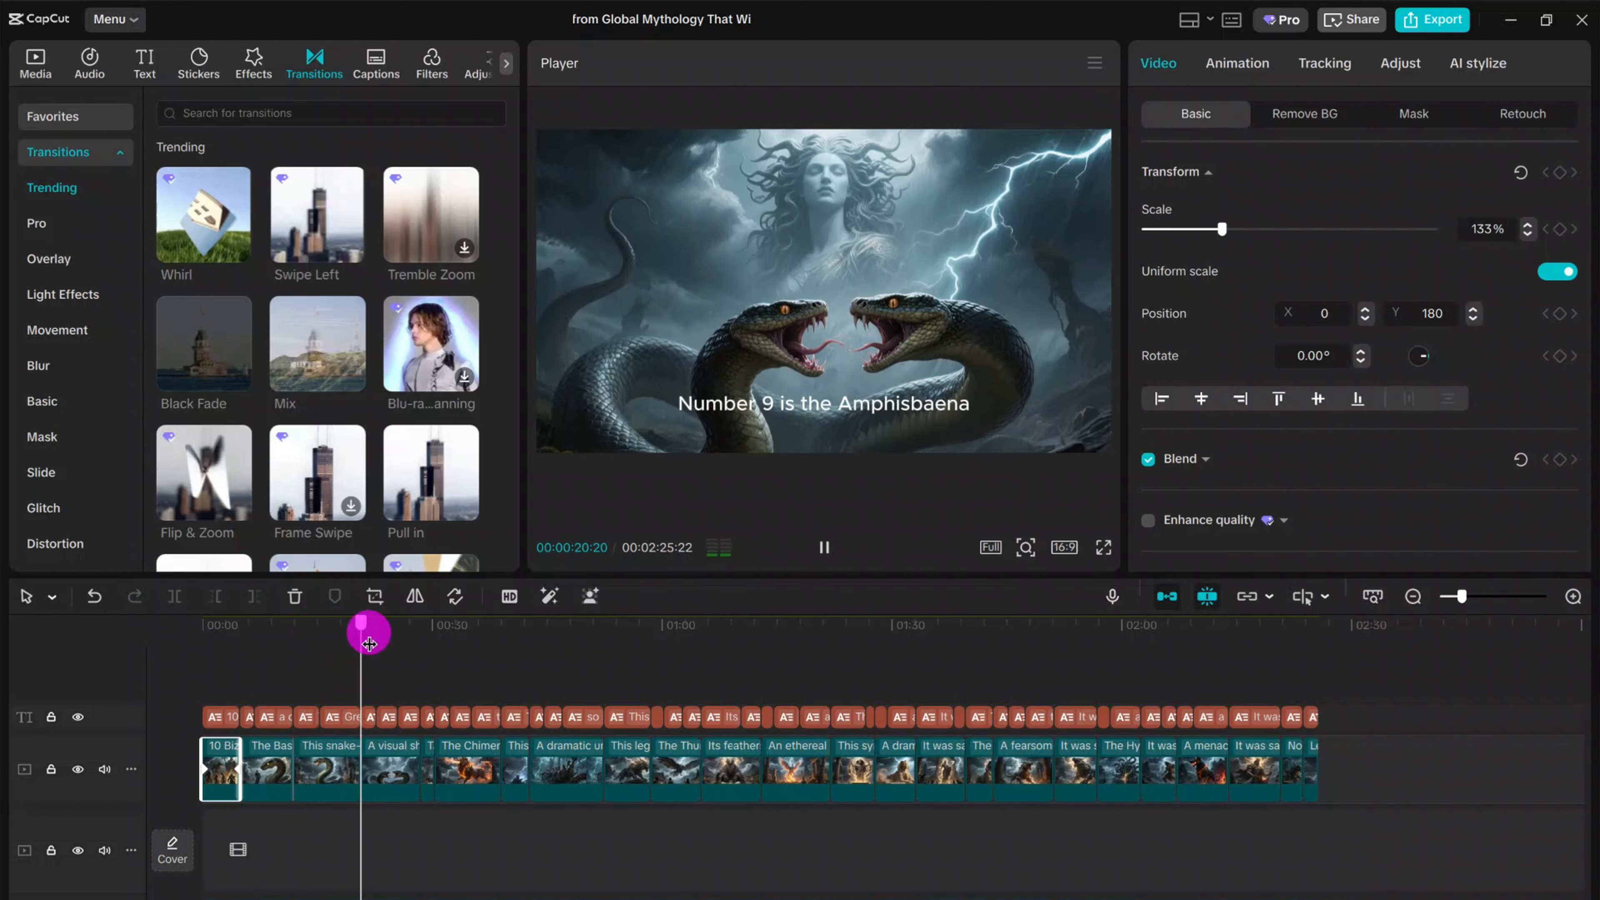
mouse_move(470, 518)
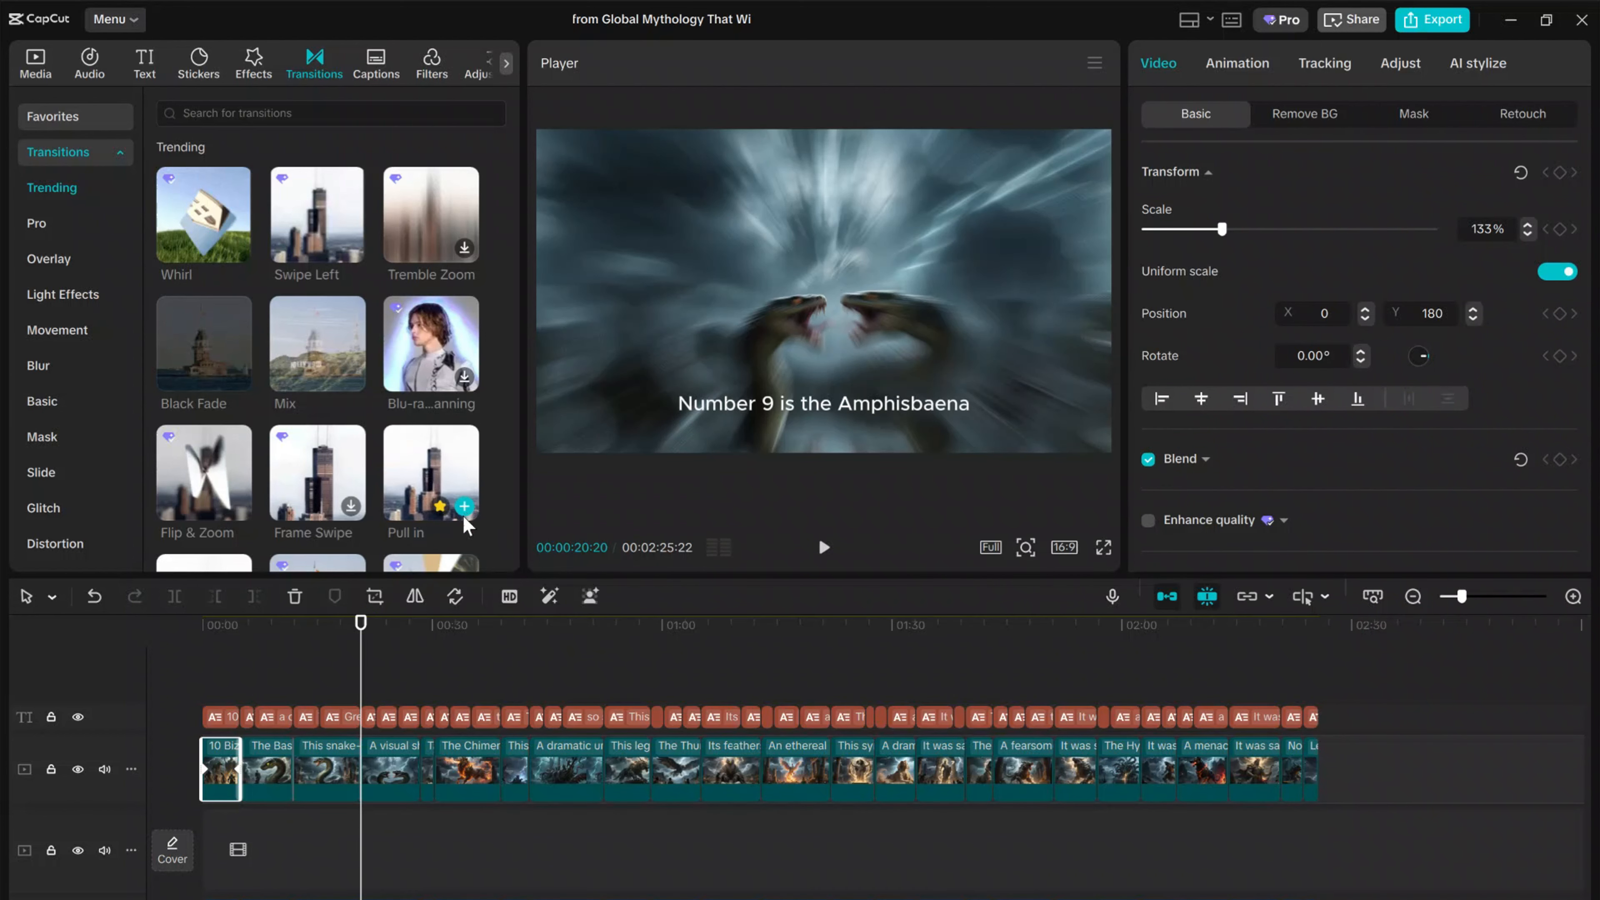
click(343, 624)
click(824, 547)
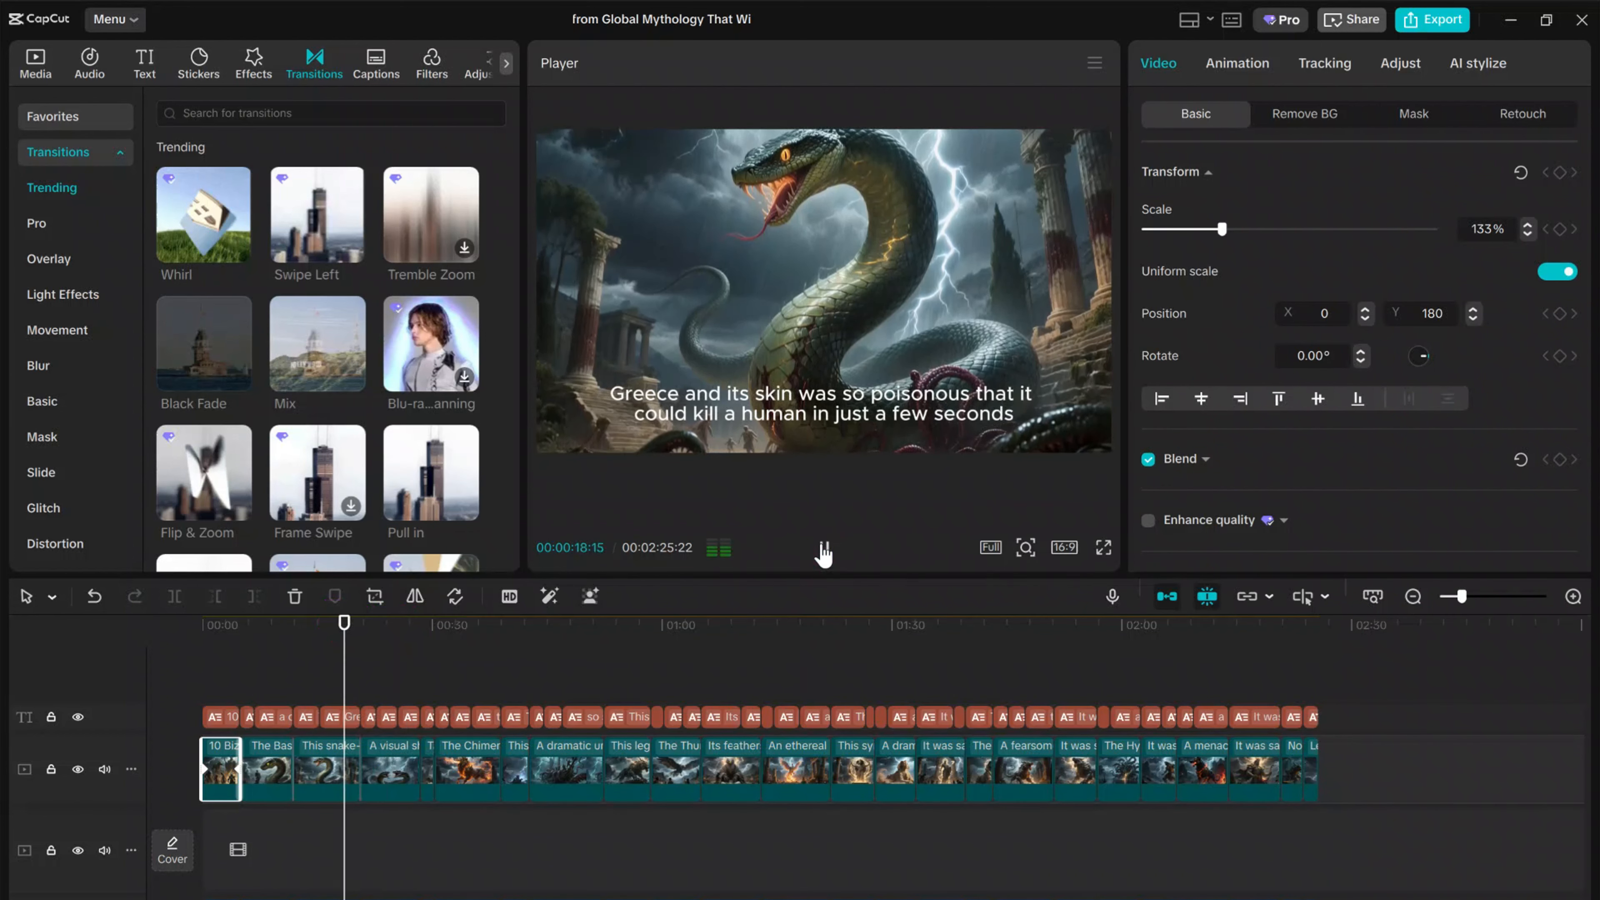